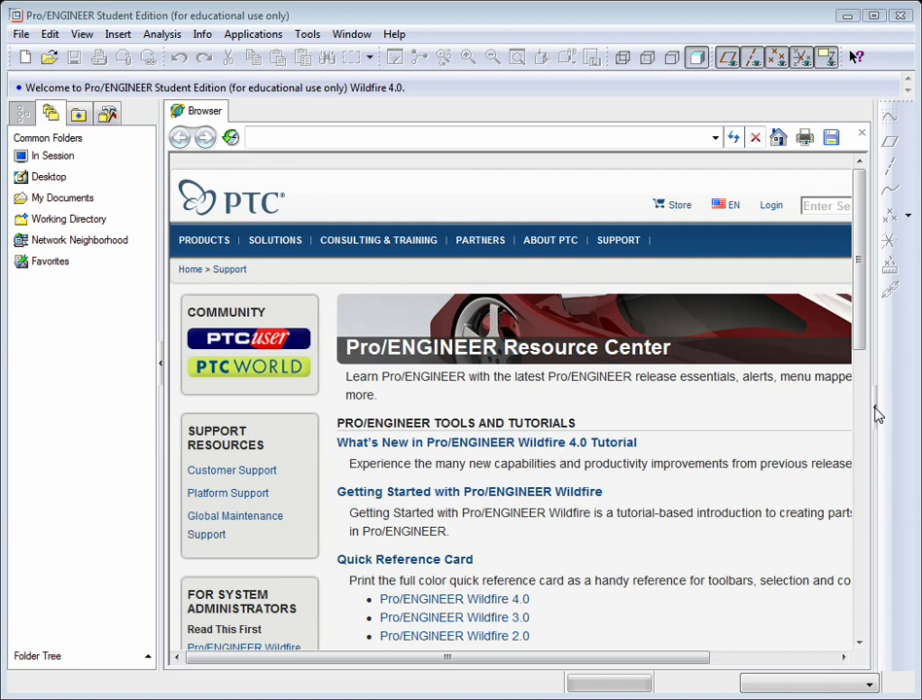
Collapse the embedded web browser pane to reveal the empty graphics area.
click(875, 414)
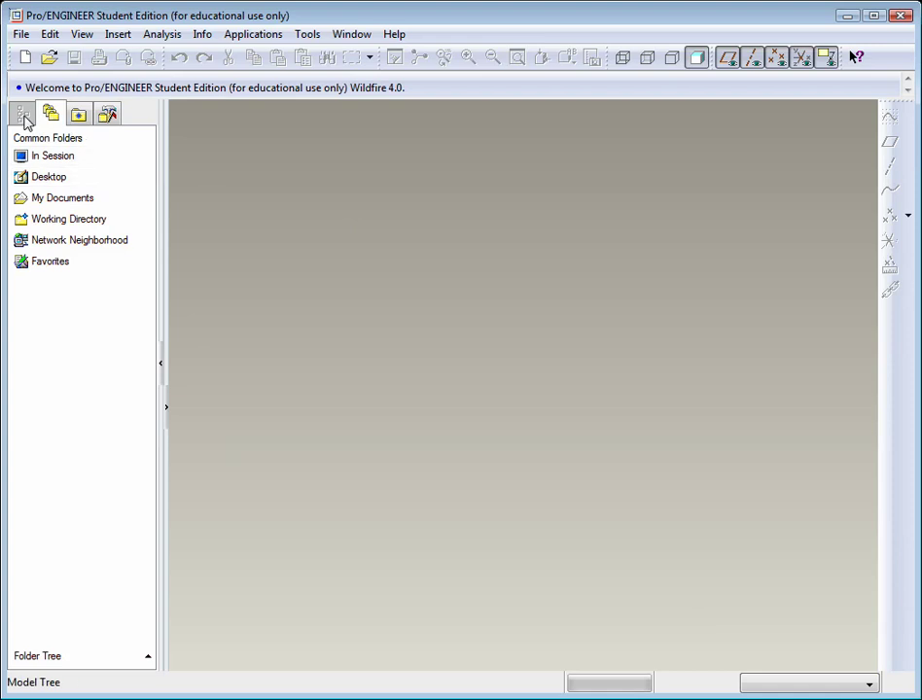
Create solid part prt0006 from the default template using File > New.
click(85, 117)
click(51, 115)
click(20, 35)
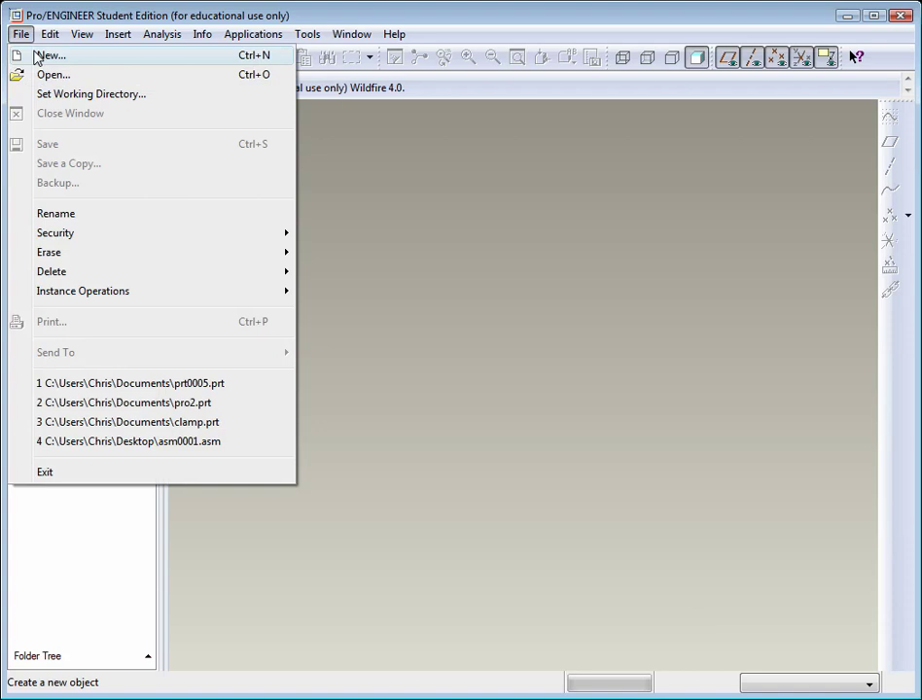
click(24, 55)
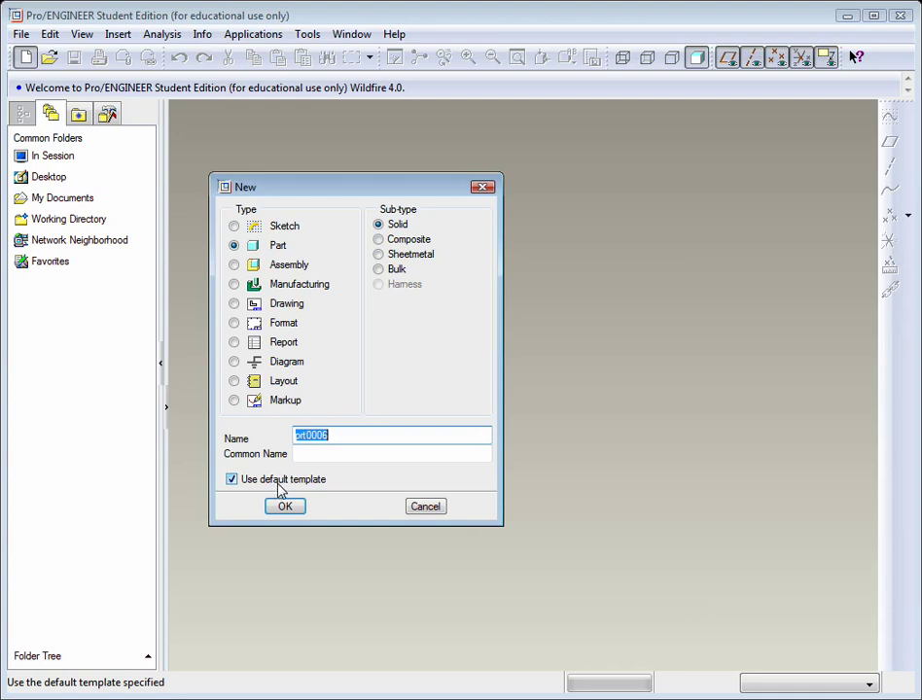
click(233, 486)
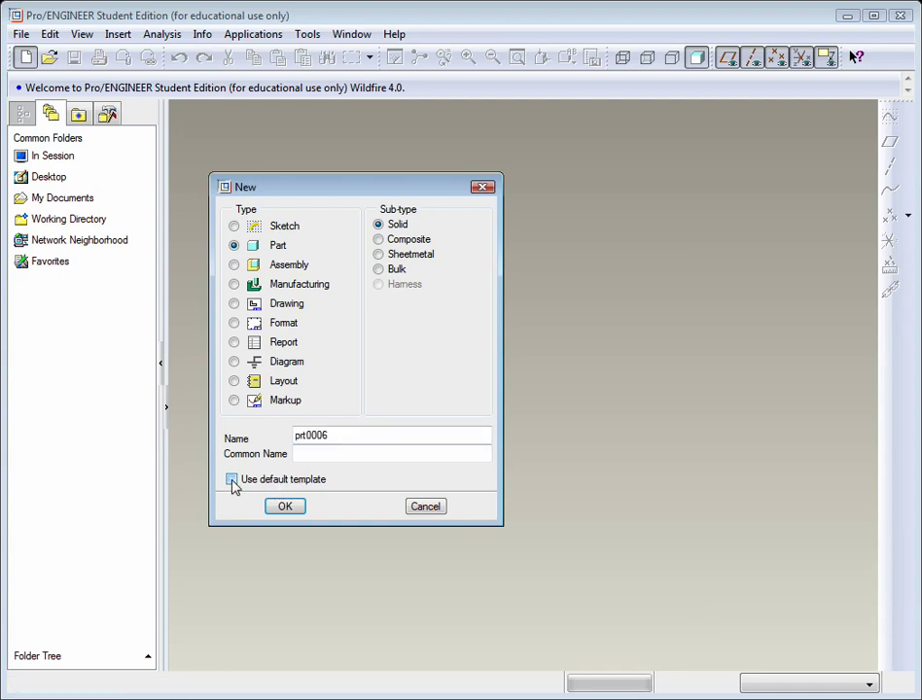
click(232, 481)
click(292, 508)
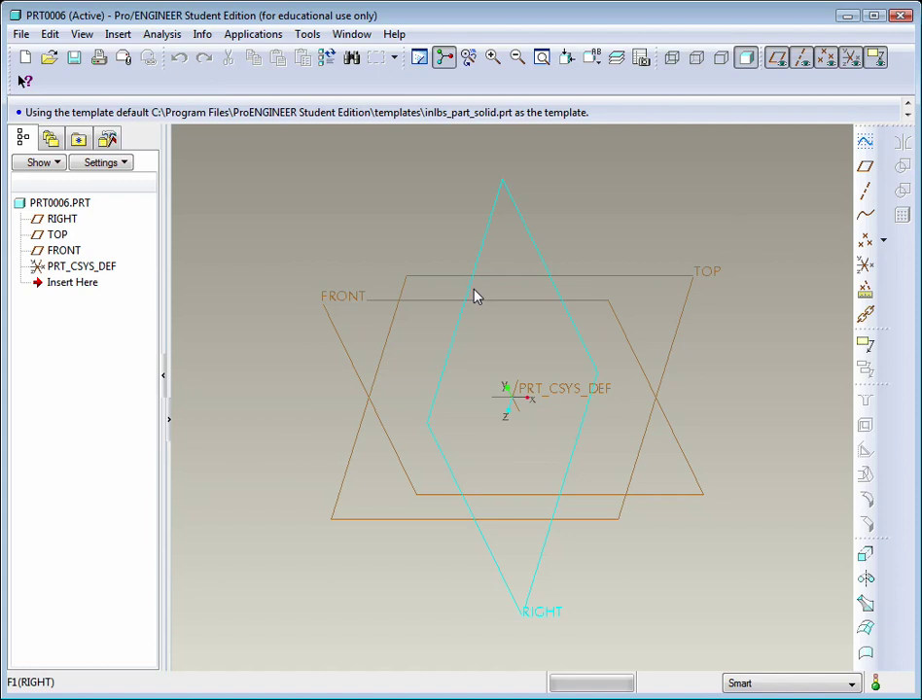
Start a sketch on the FRONT datum plane with RIGHT as the right-facing reference.
click(369, 309)
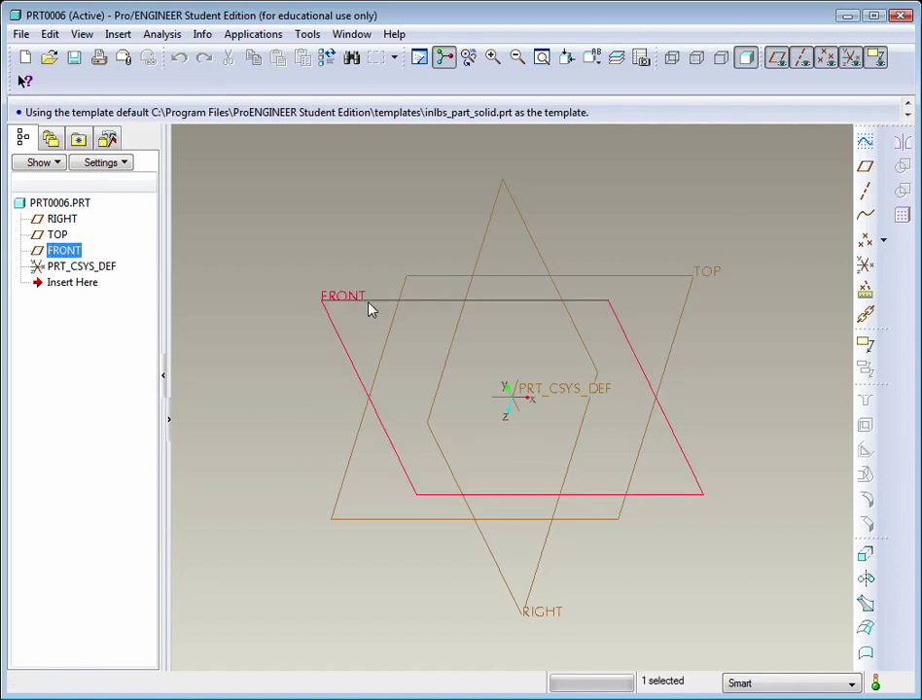
click(866, 144)
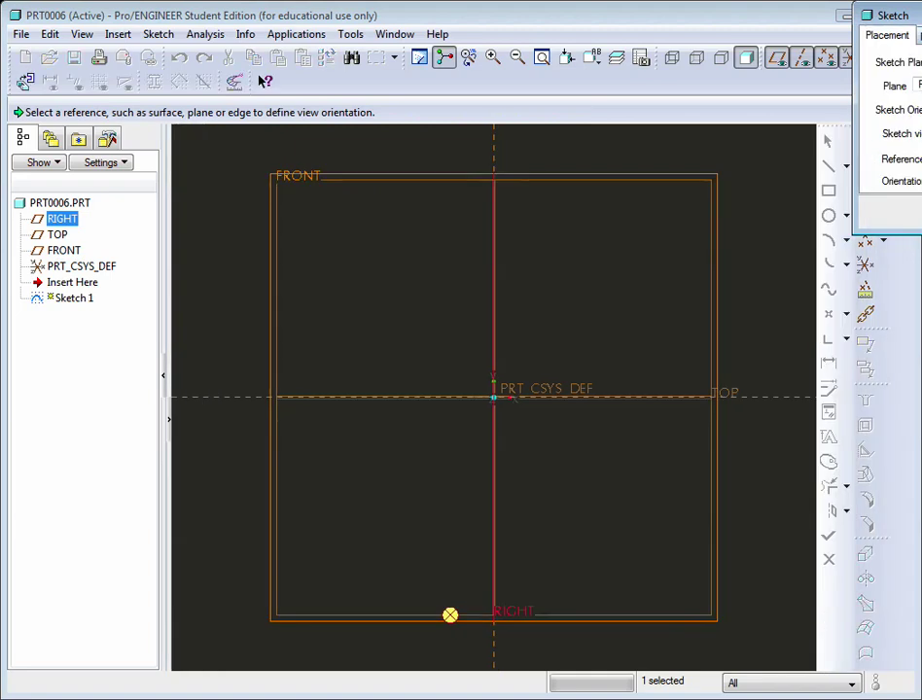
drag(905, 15, 763, 66)
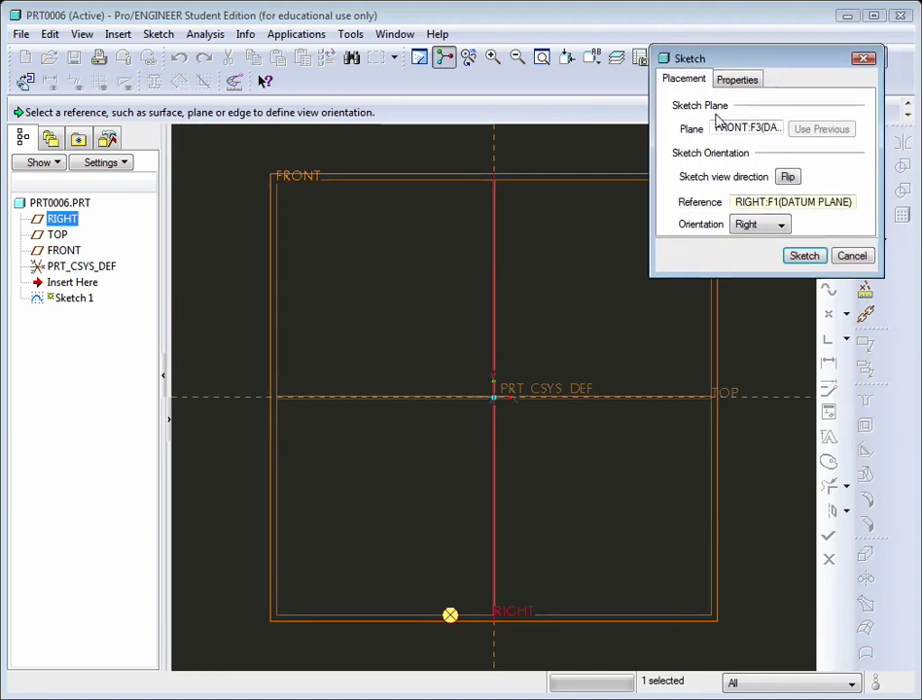
click(784, 204)
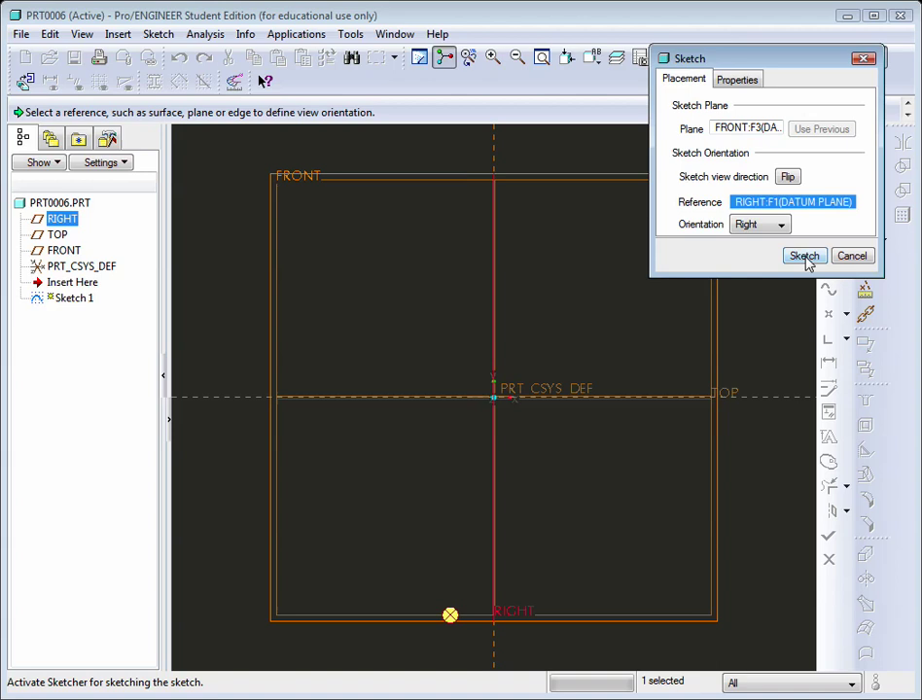
click(739, 81)
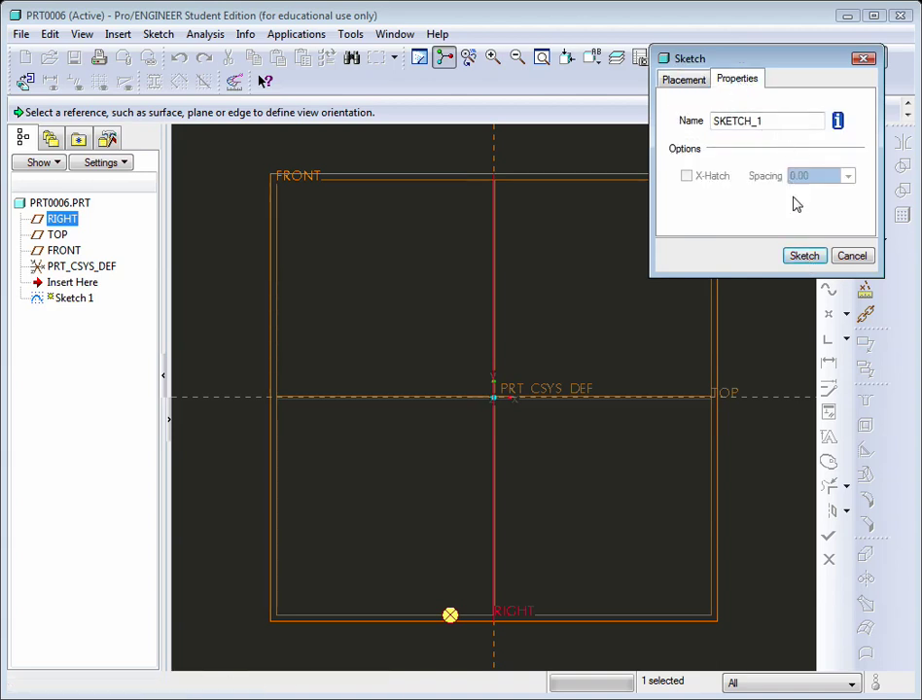
Draw a rectangle from the sketch origin to a second corner, then zoom in.
click(803, 255)
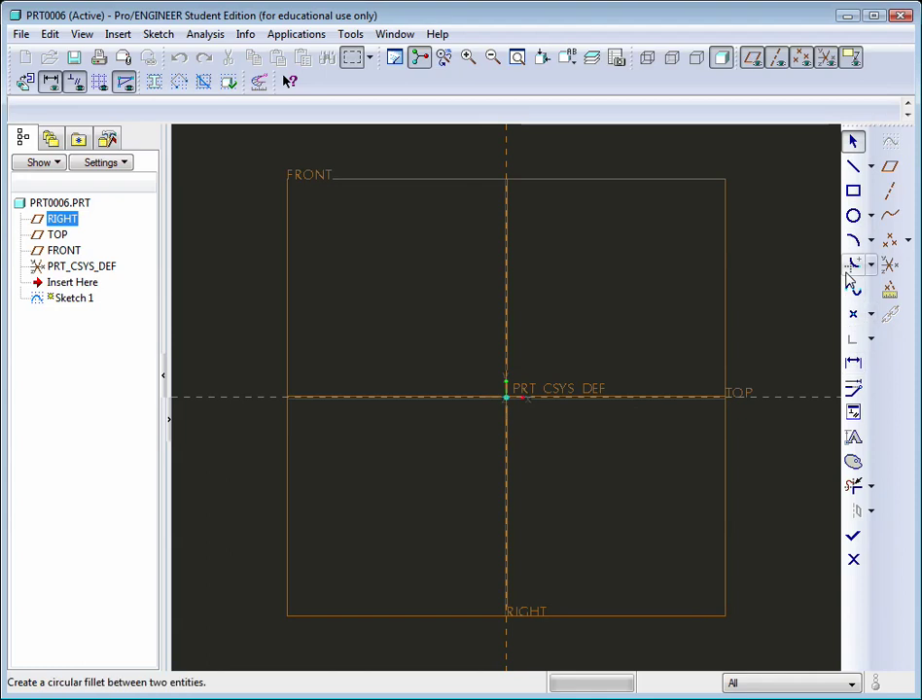
click(854, 191)
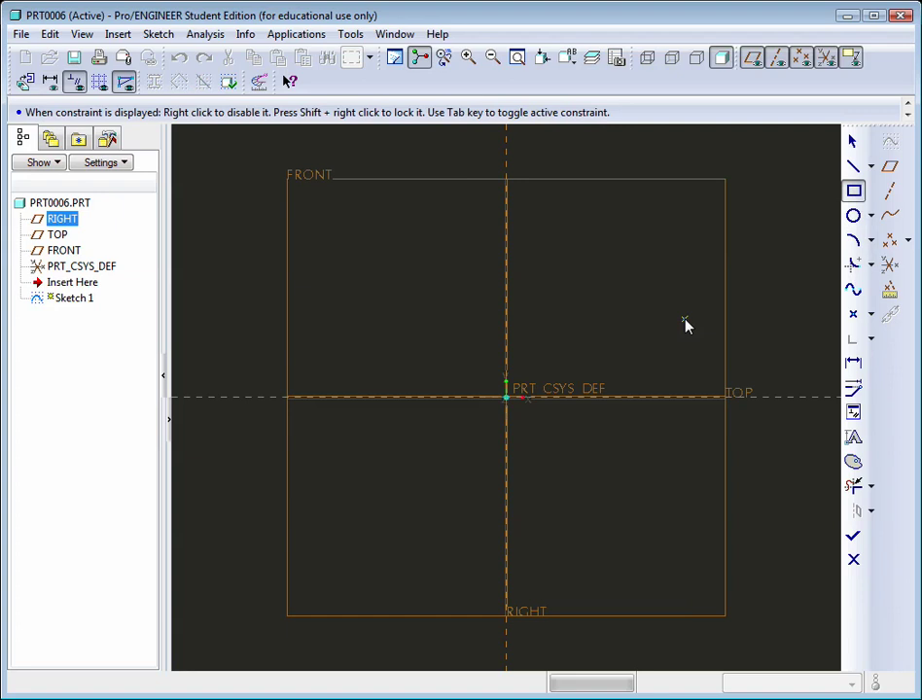
click(505, 397)
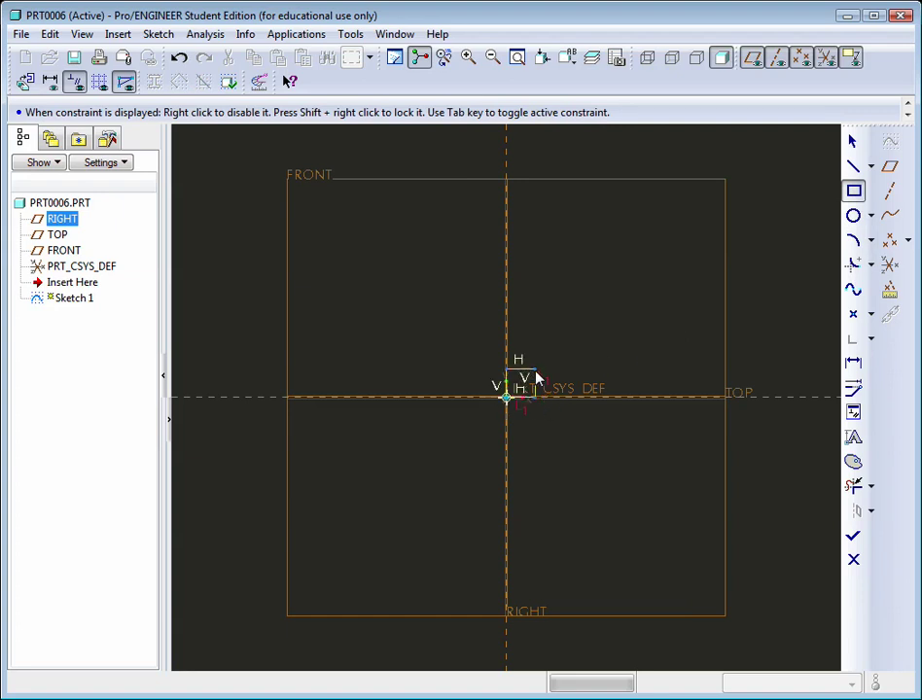
click(529, 363)
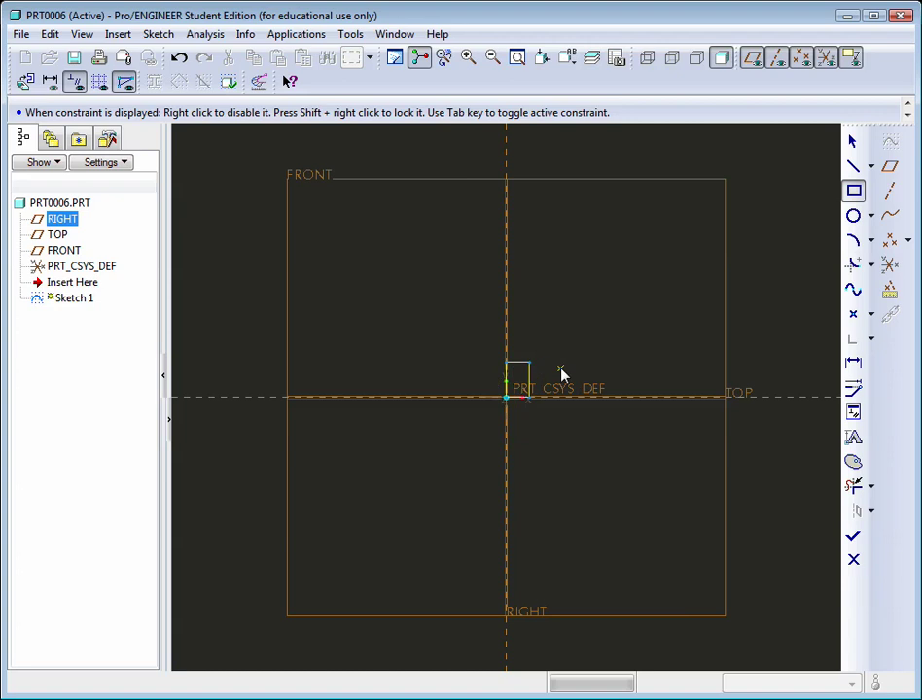
scroll(522, 387, down, 3)
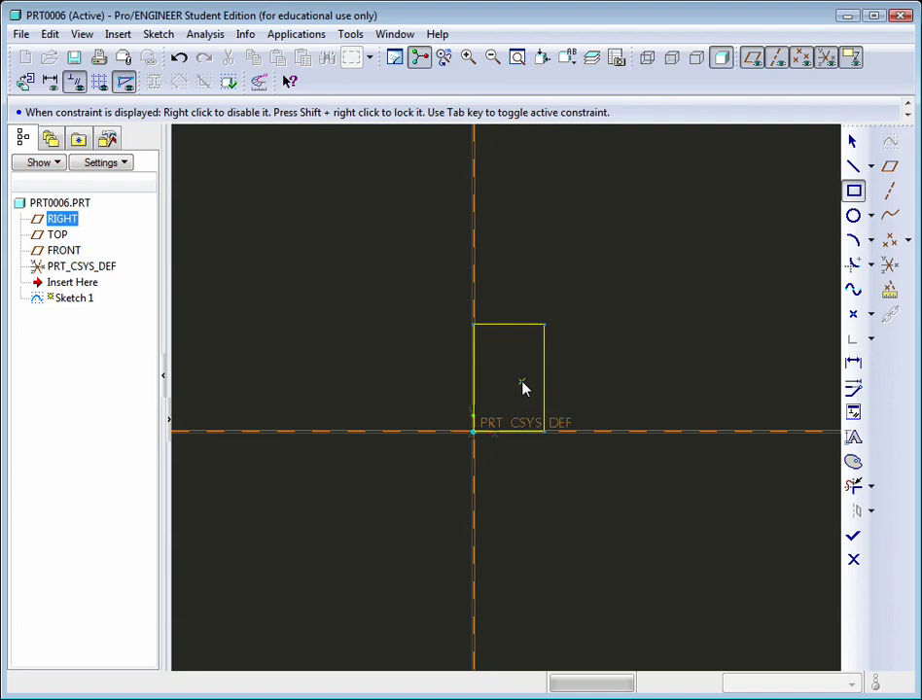
scroll(522, 387, down, 3)
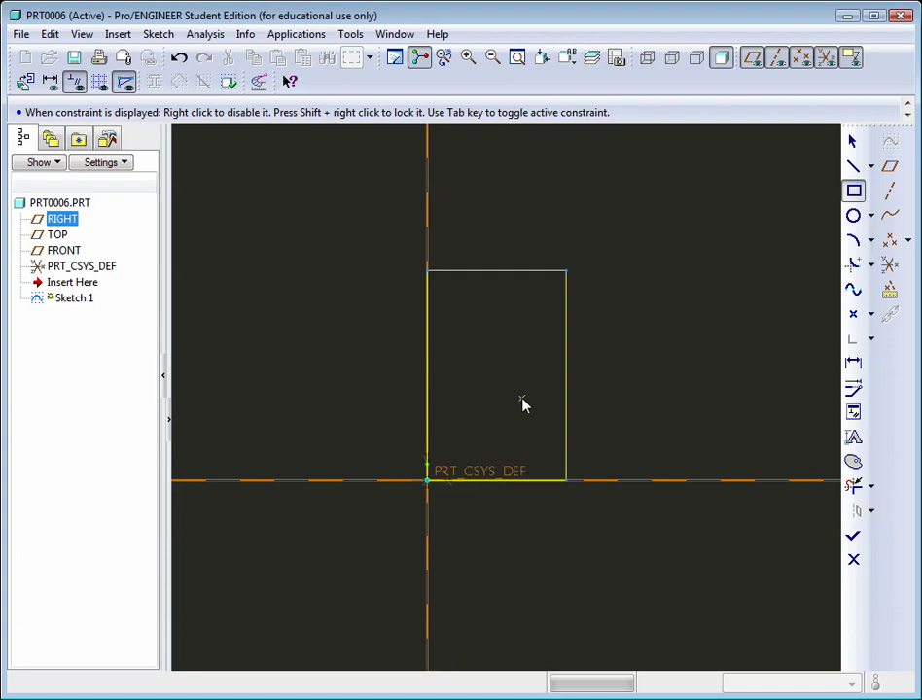
Dimension the rectangle to 5.00 tall and 3.00 wide, placing both dimensions outside it.
click(854, 143)
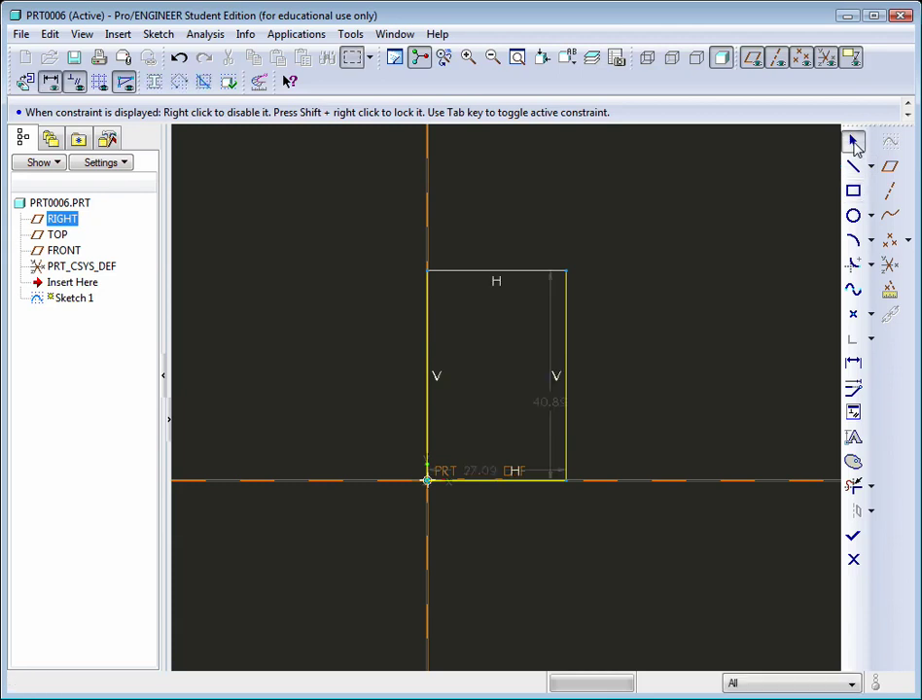
drag(554, 408, 630, 379)
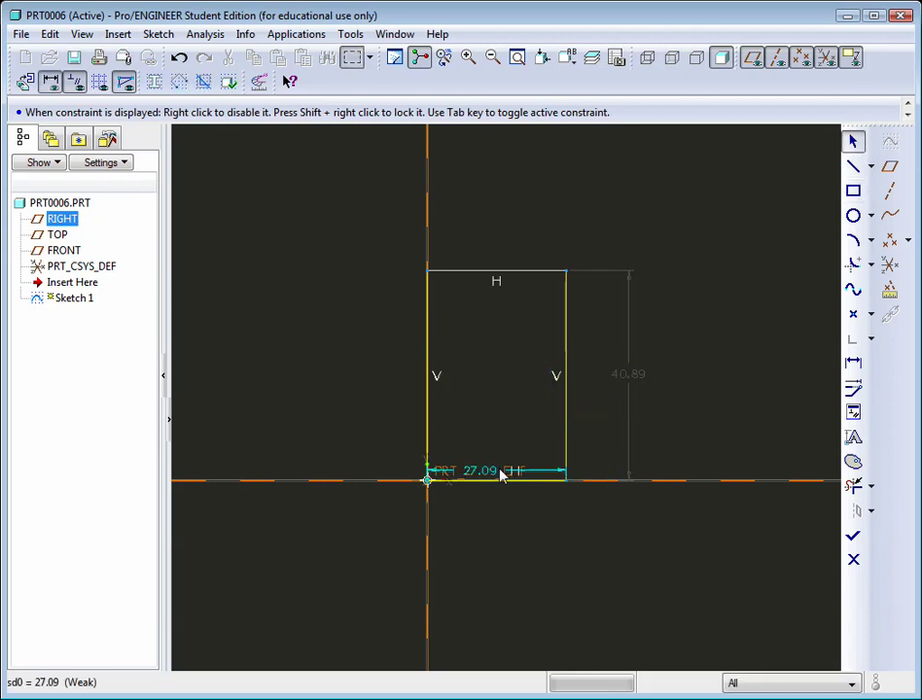
drag(479, 477, 496, 521)
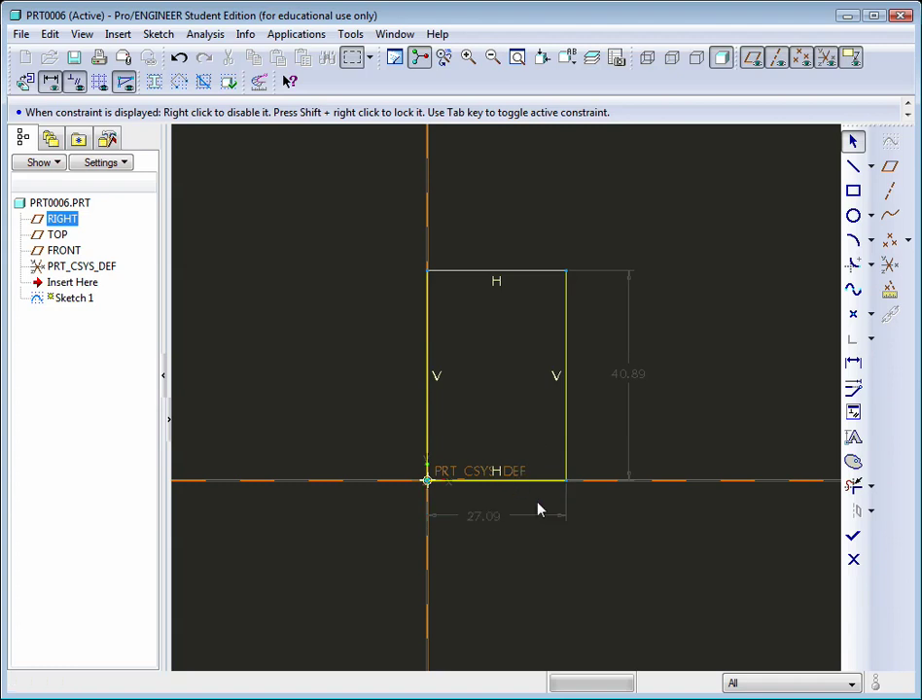
double_click(641, 379)
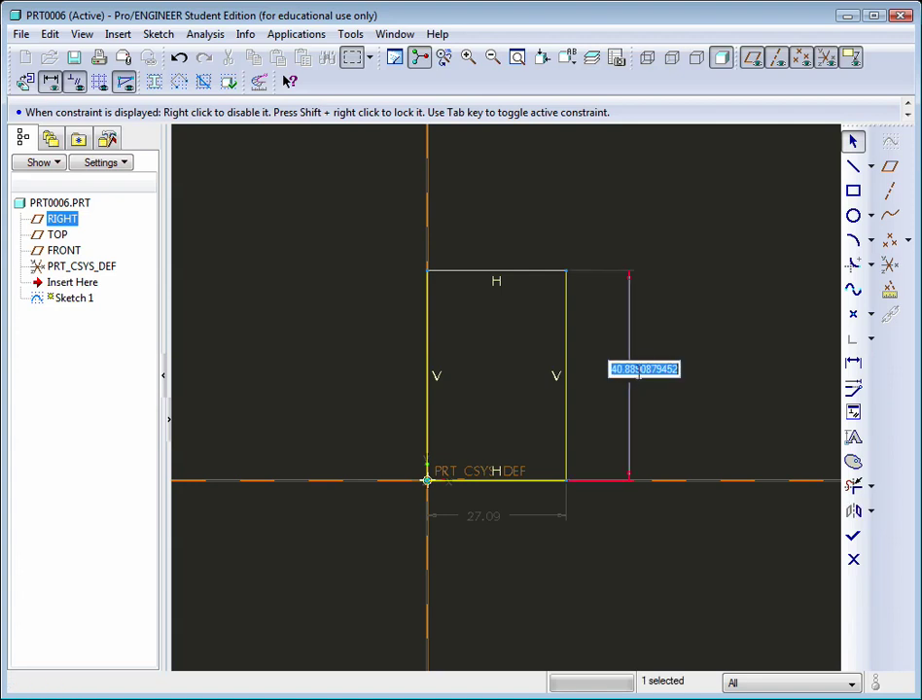
text(5)
key(Return)
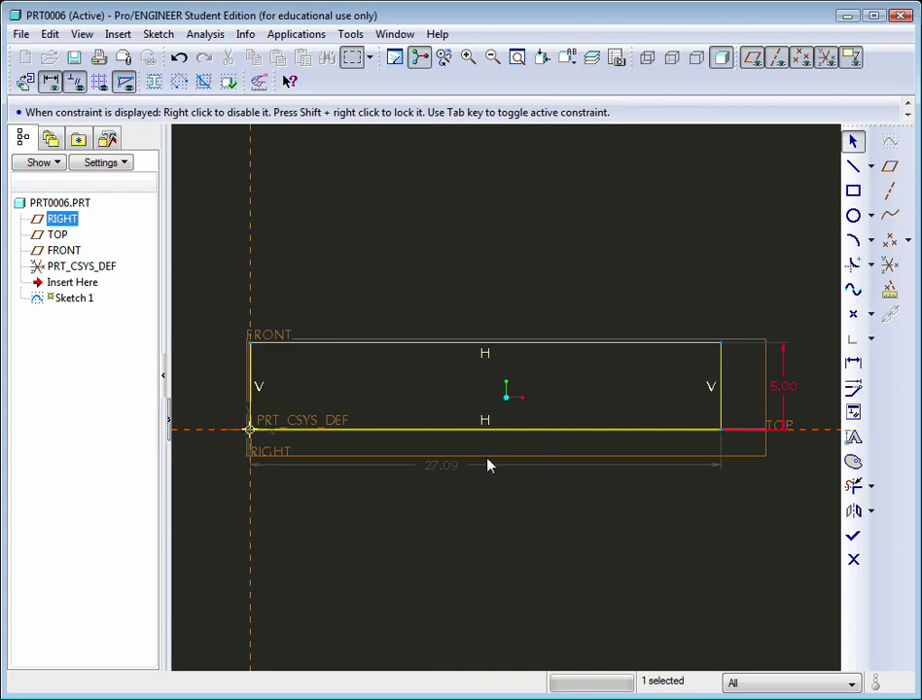
double_click(444, 466)
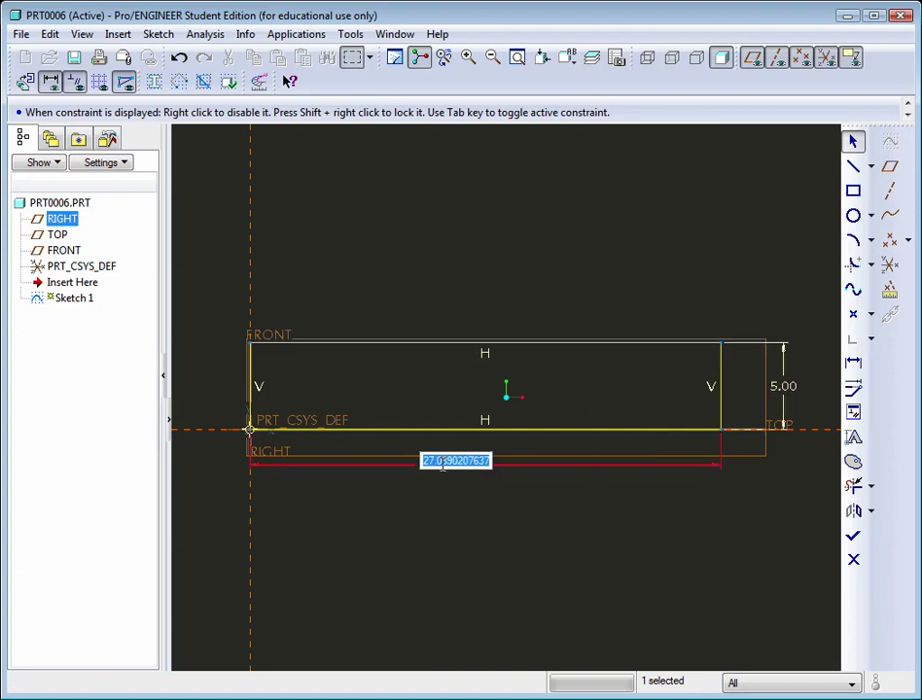
text(3)
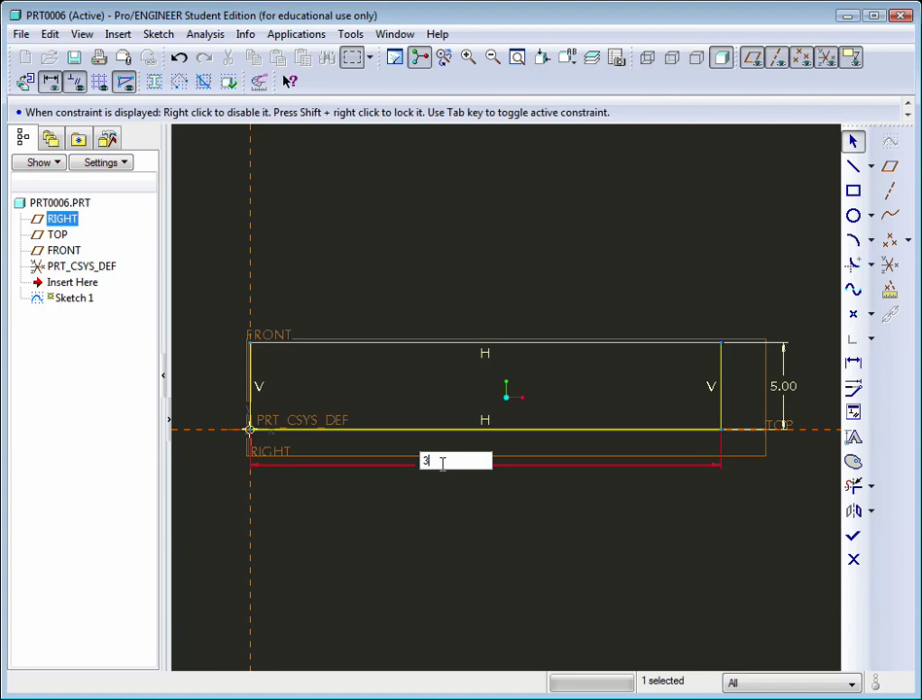
key(Return)
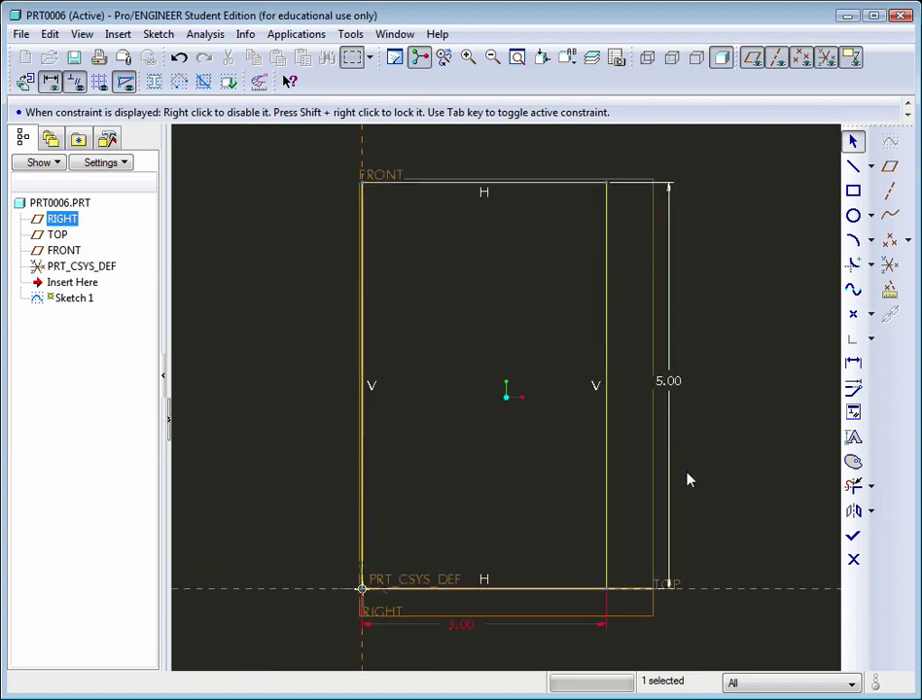
drag(471, 636, 466, 644)
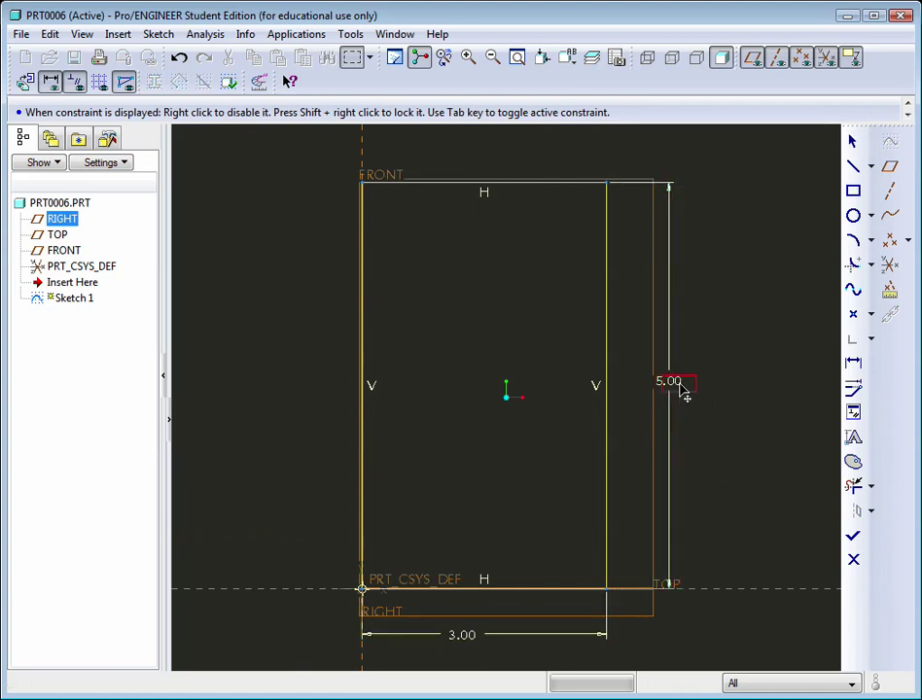
middle_click(682, 388)
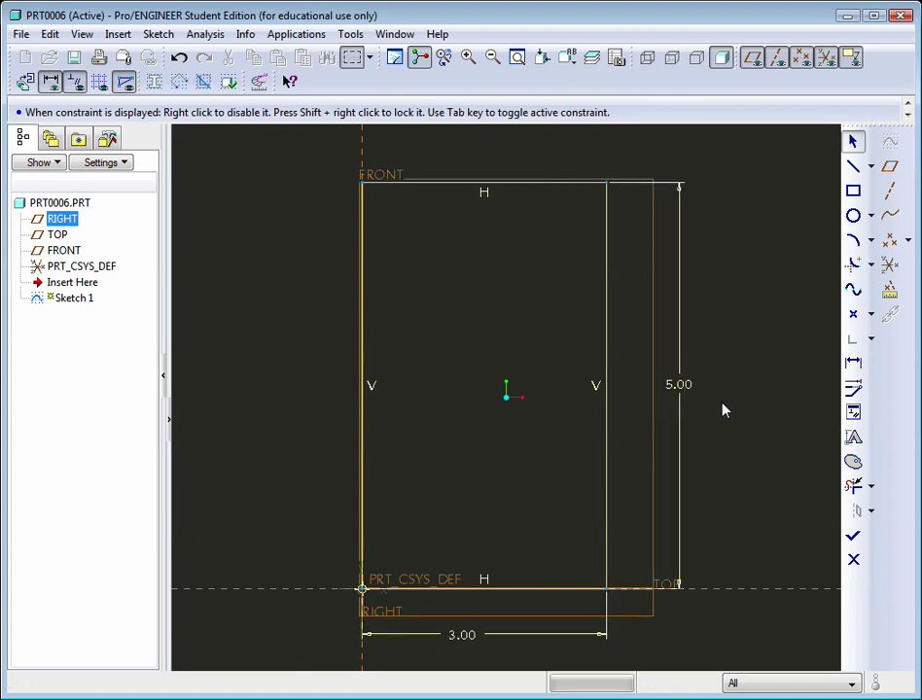
Sketch a circle near the top of the rectangle for the hole.
click(853, 217)
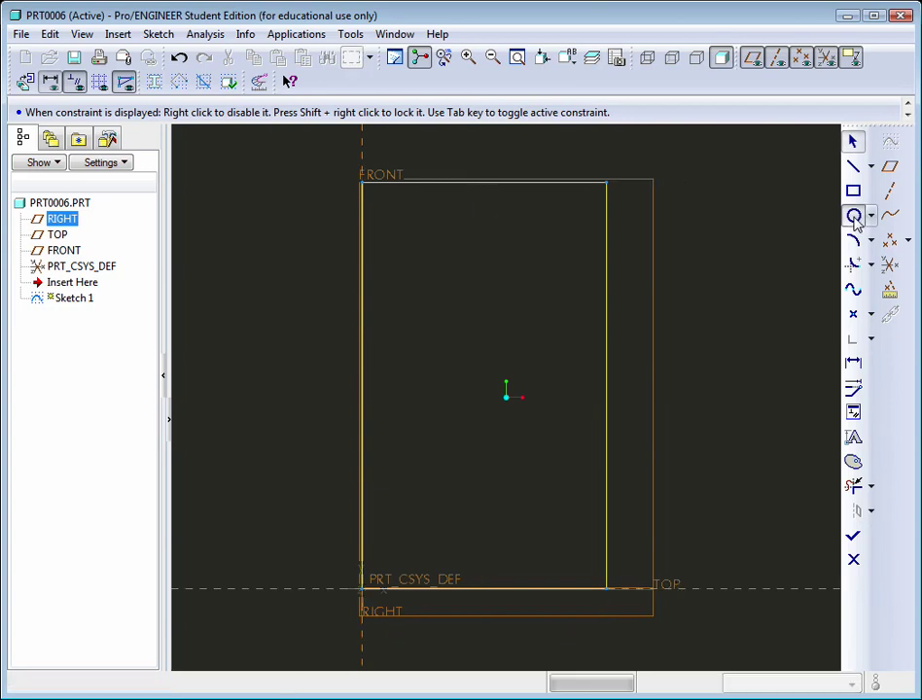
click(431, 272)
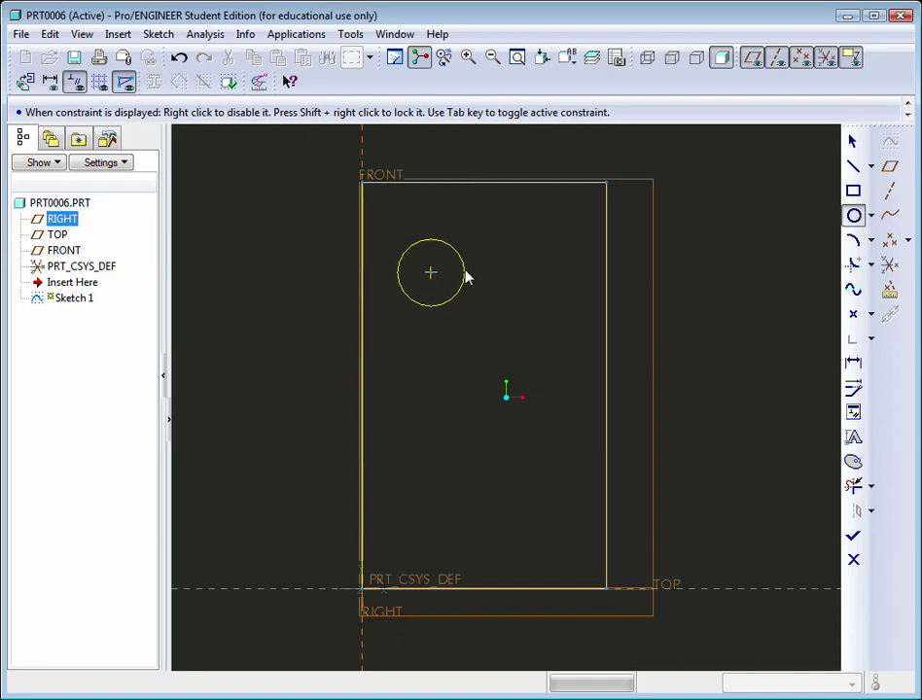
click(465, 276)
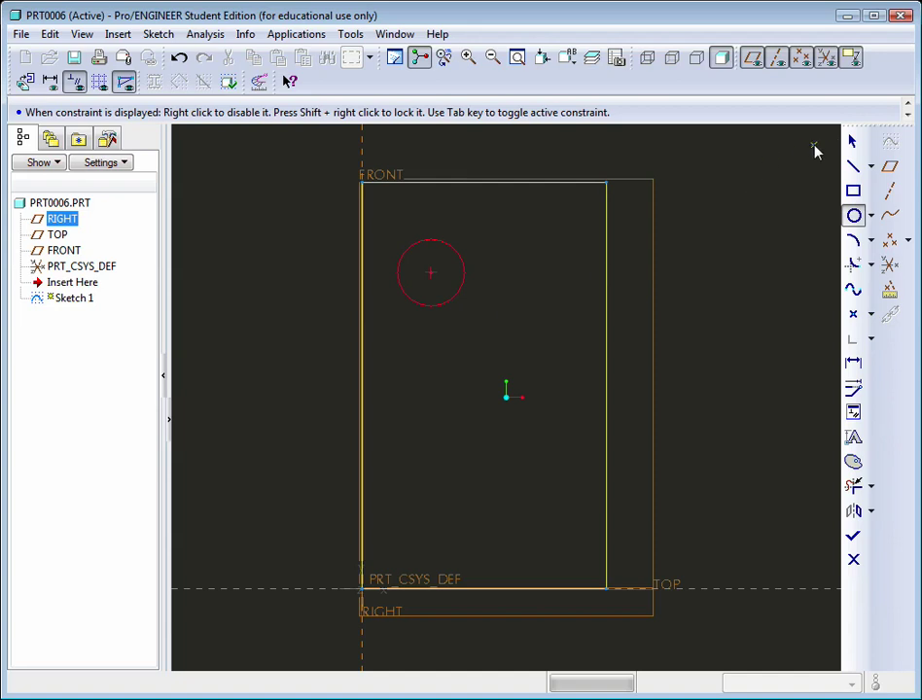
click(853, 141)
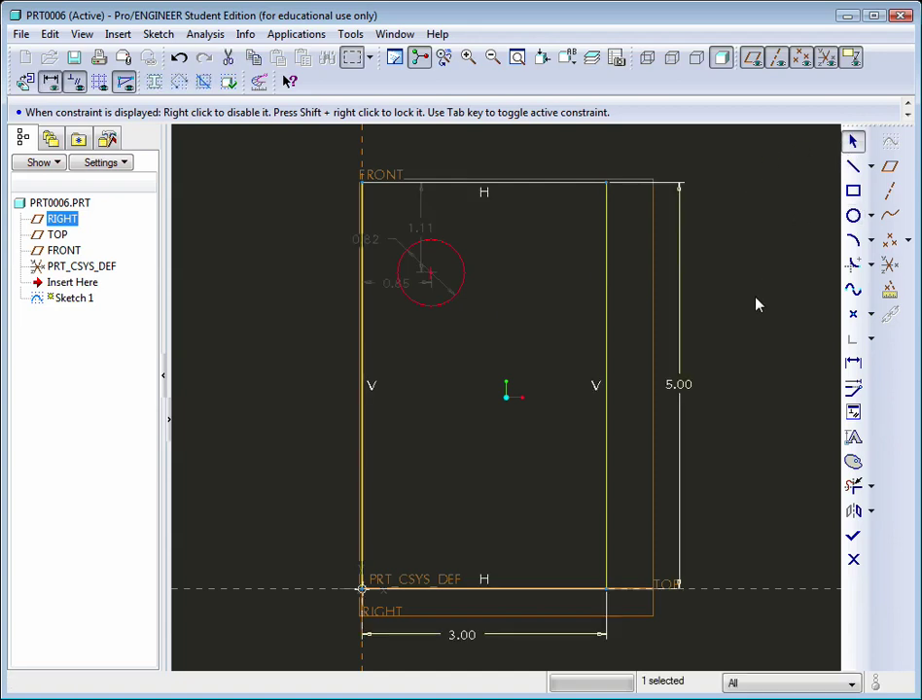
right_click(678, 387)
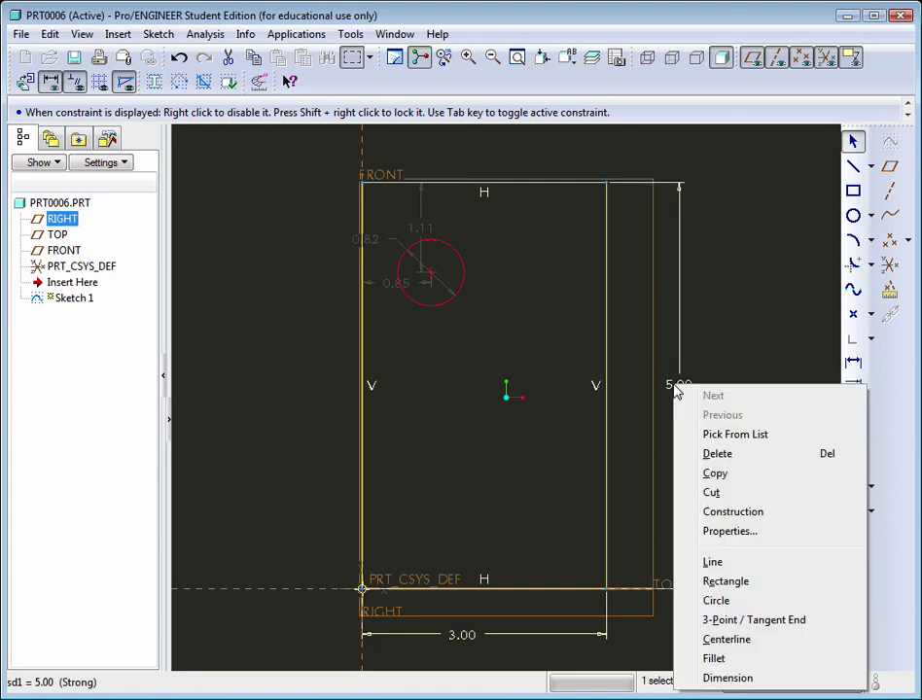
click(732, 341)
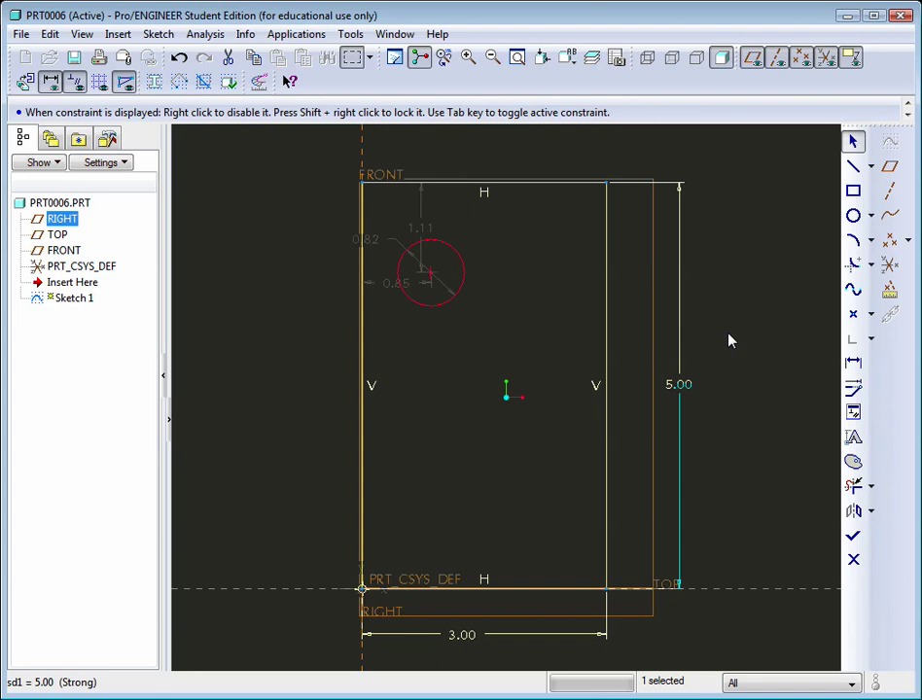
click(731, 341)
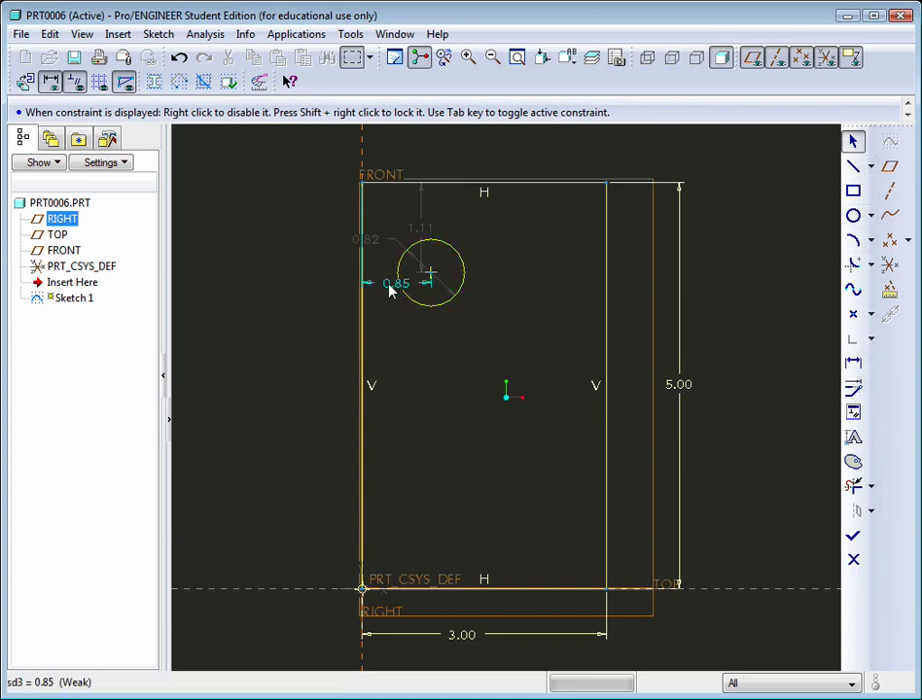
Position the circle's centre 1.00 from the rectangle's left and top edges.
drag(389, 292, 398, 156)
double_click(398, 153)
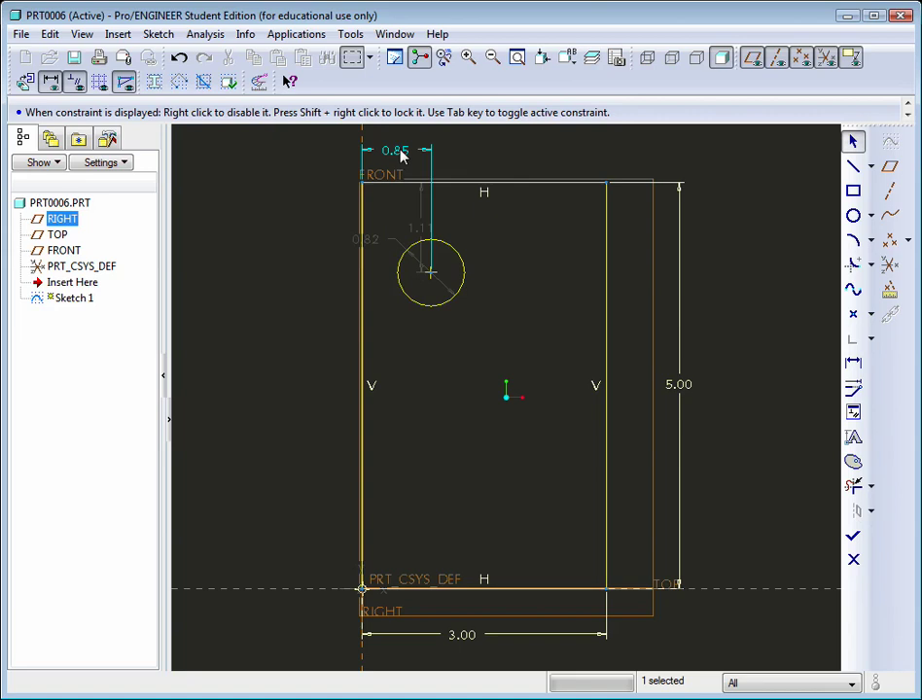
text(1)
key(Return)
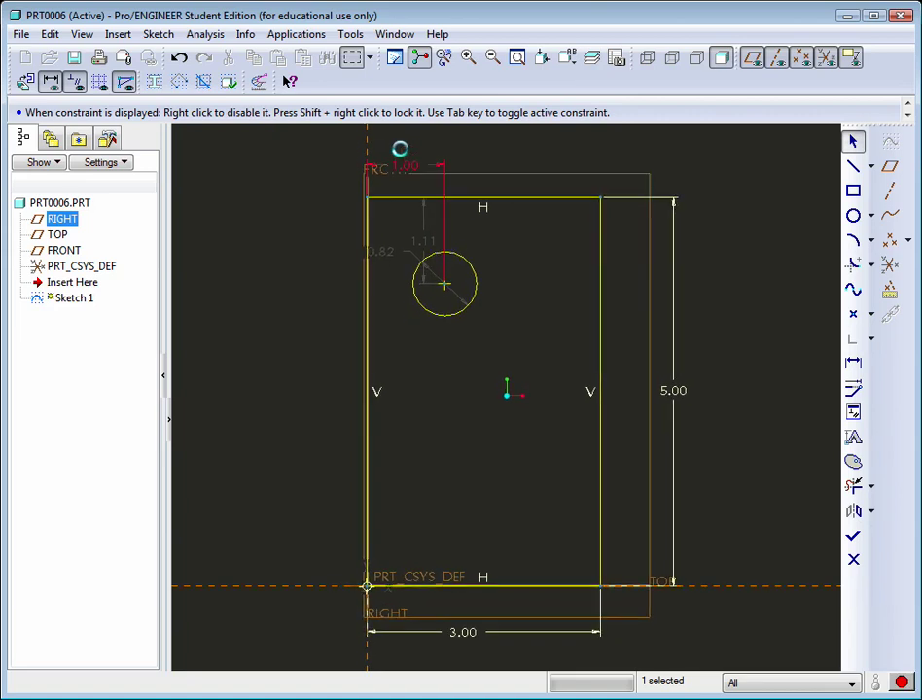
drag(425, 255, 322, 251)
double_click(323, 251)
text(1)
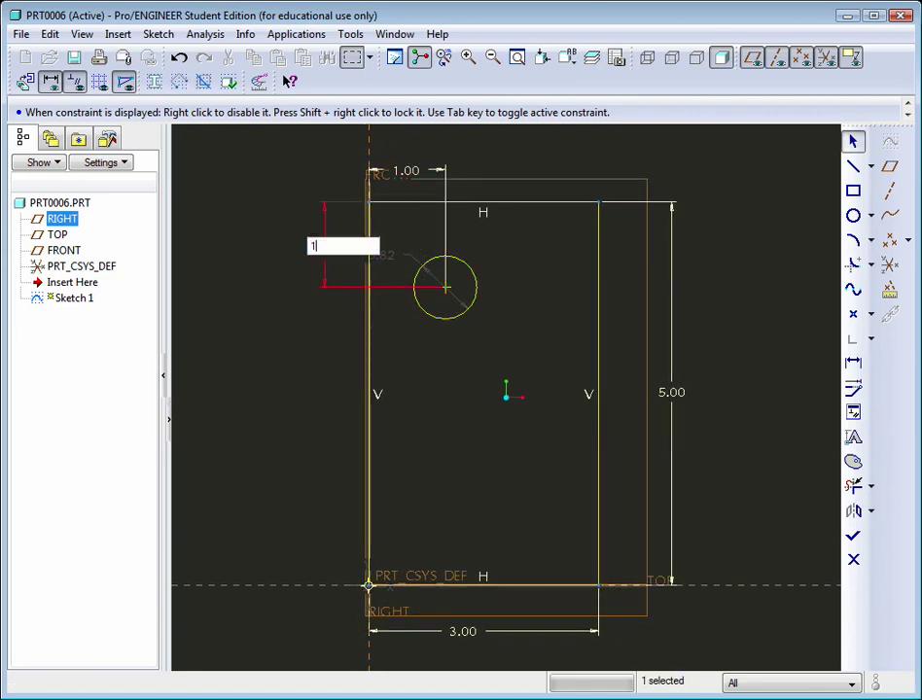
key(Return)
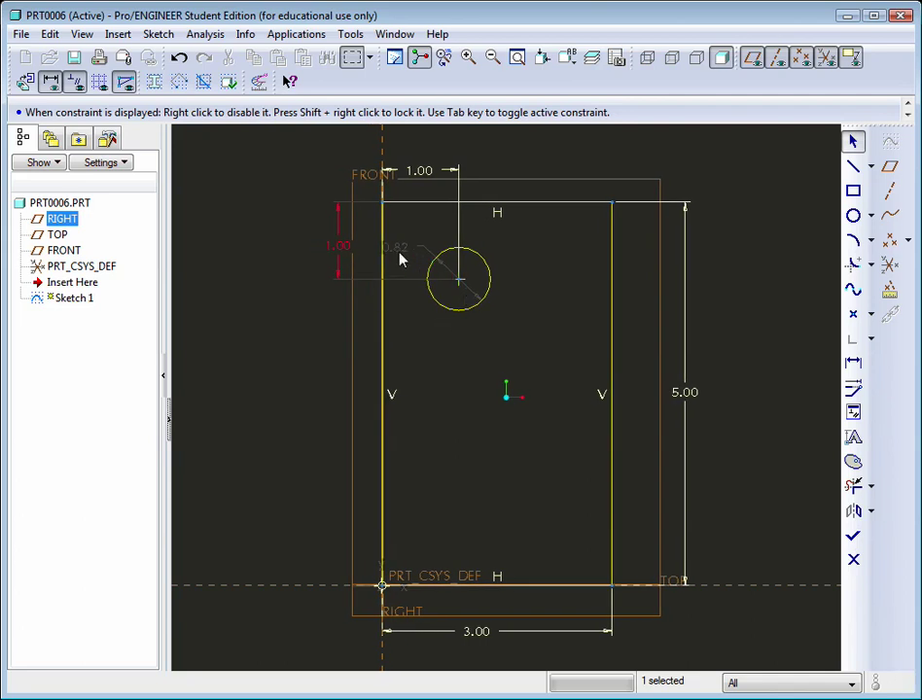
Set the circle's diameter to 0.75 and move its dimension clear.
drag(400, 251, 557, 244)
double_click(554, 241)
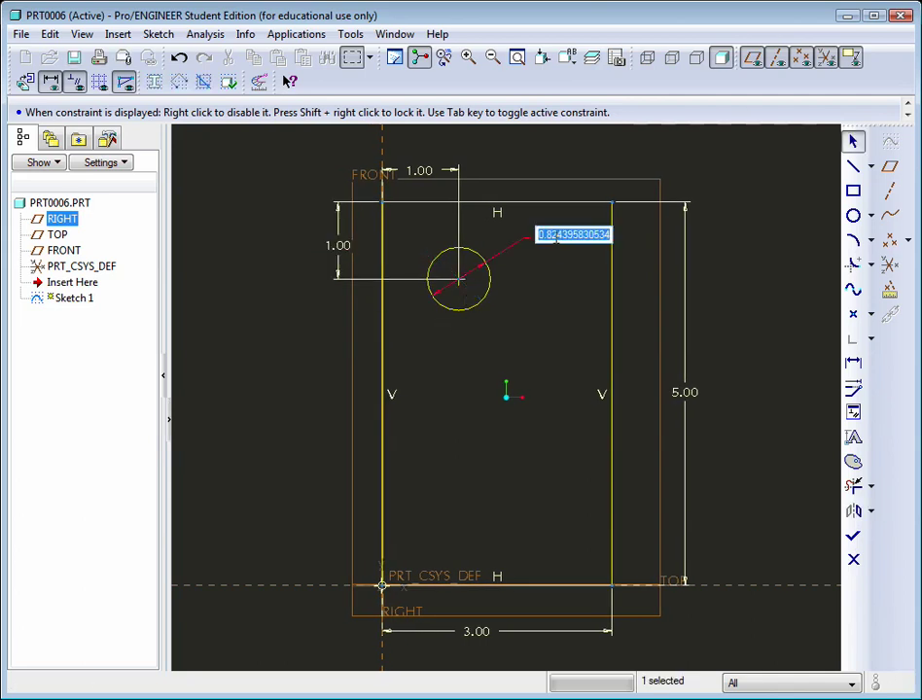
text(.75)
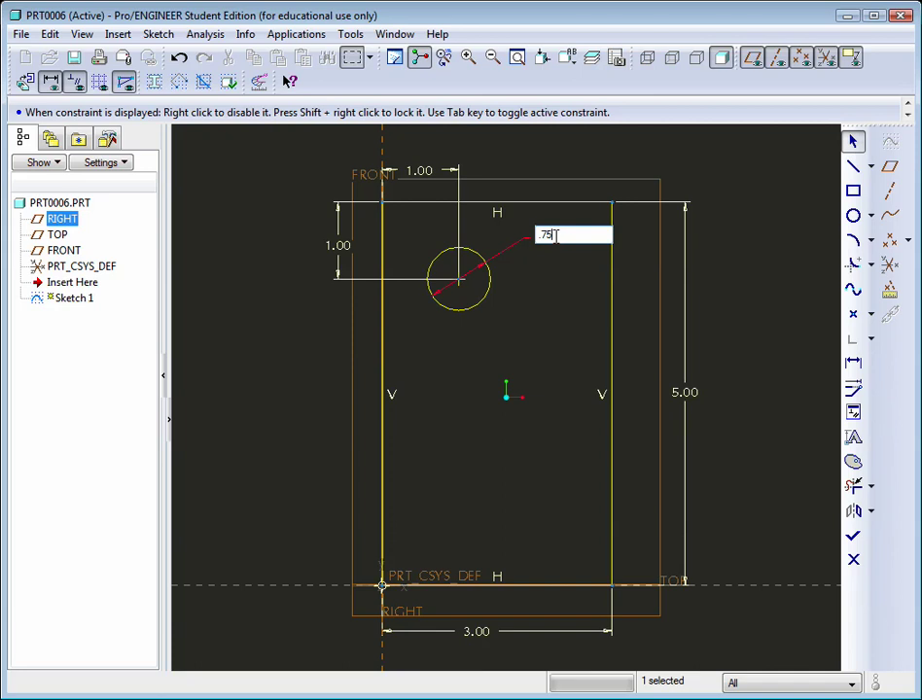
key(Return)
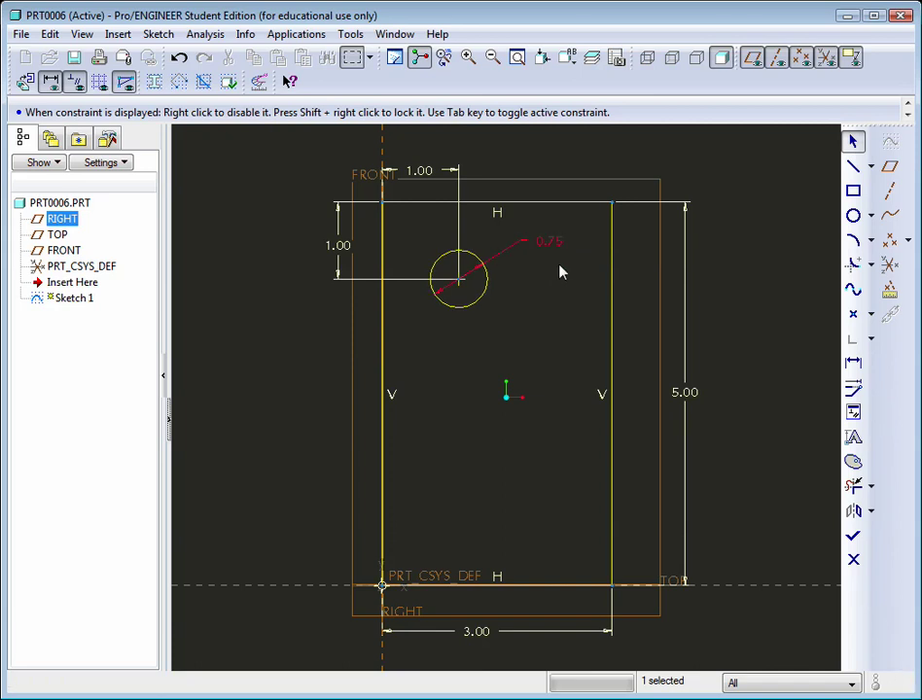
drag(551, 242, 550, 230)
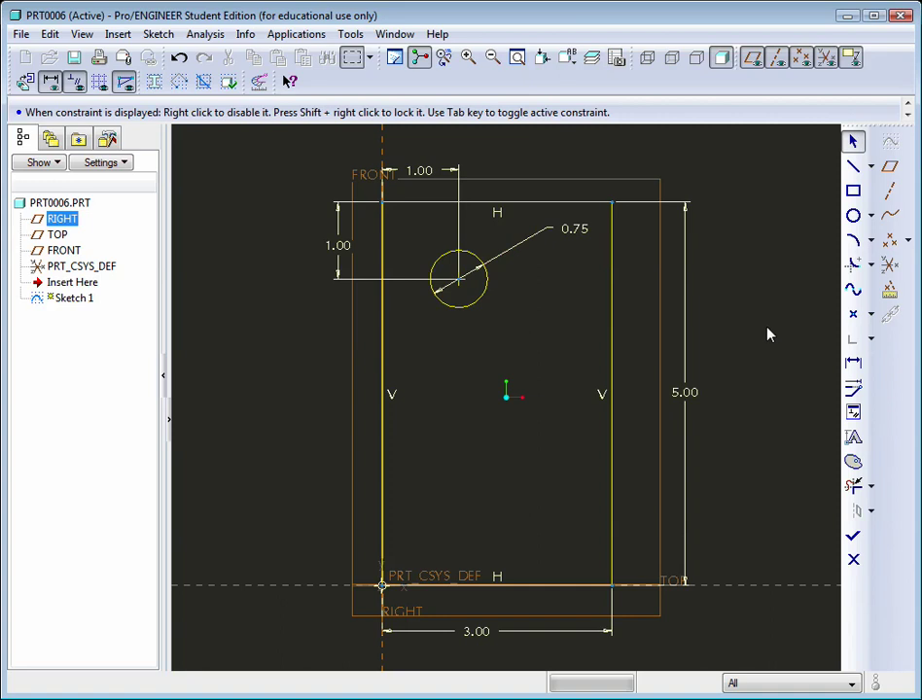
Finish the sketch and extrude it as a solid to a depth of 0.50.
click(854, 539)
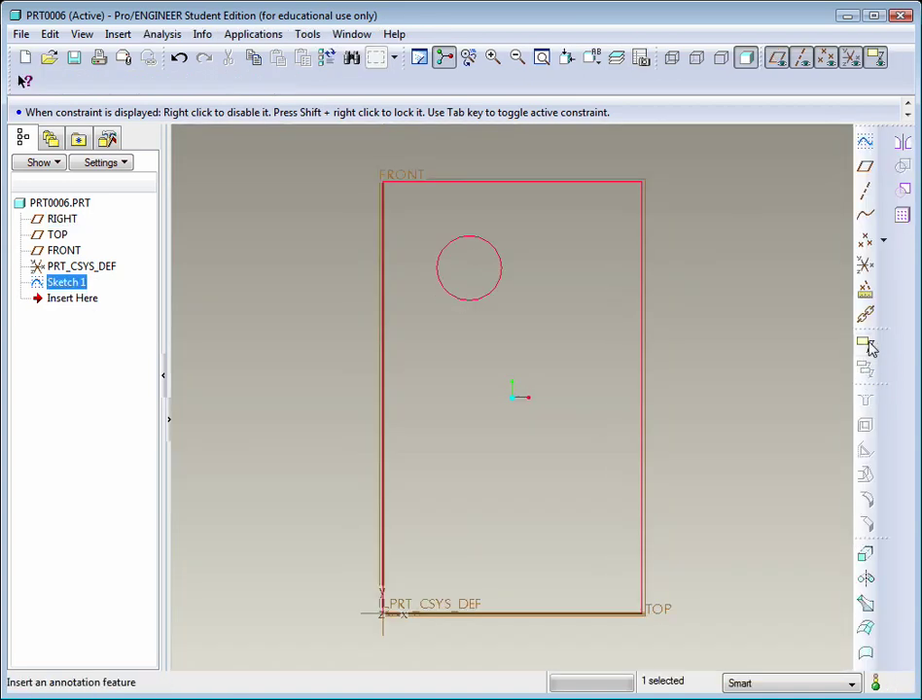
click(868, 556)
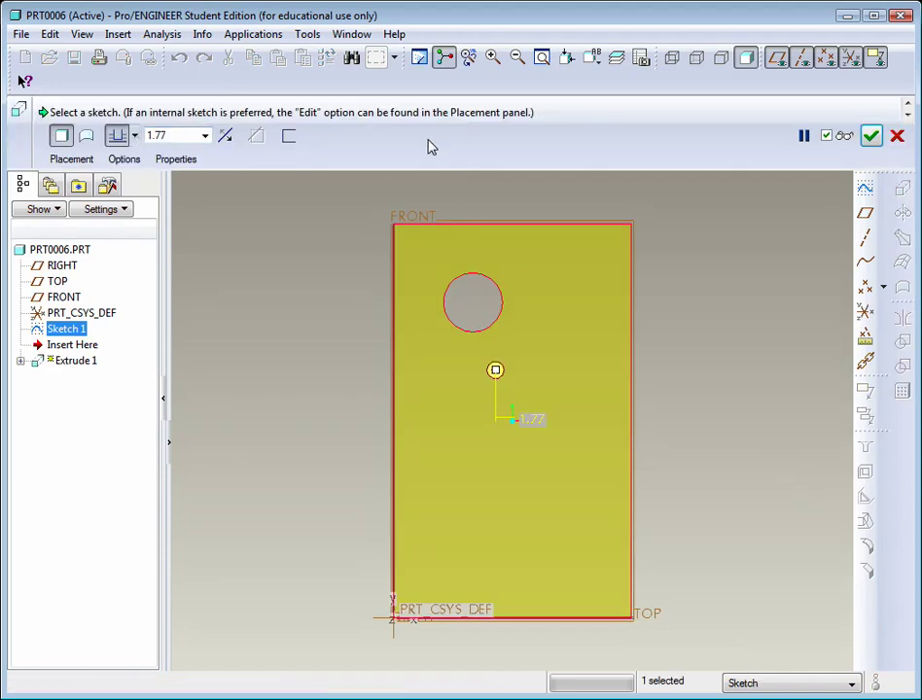
click(85, 140)
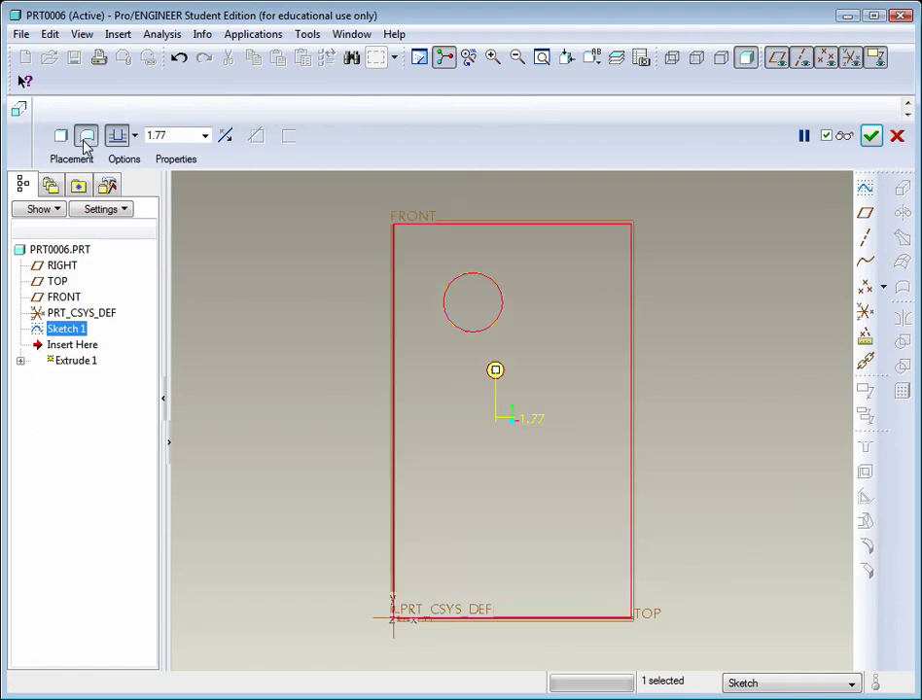
middle_drag(311, 291, 352, 380)
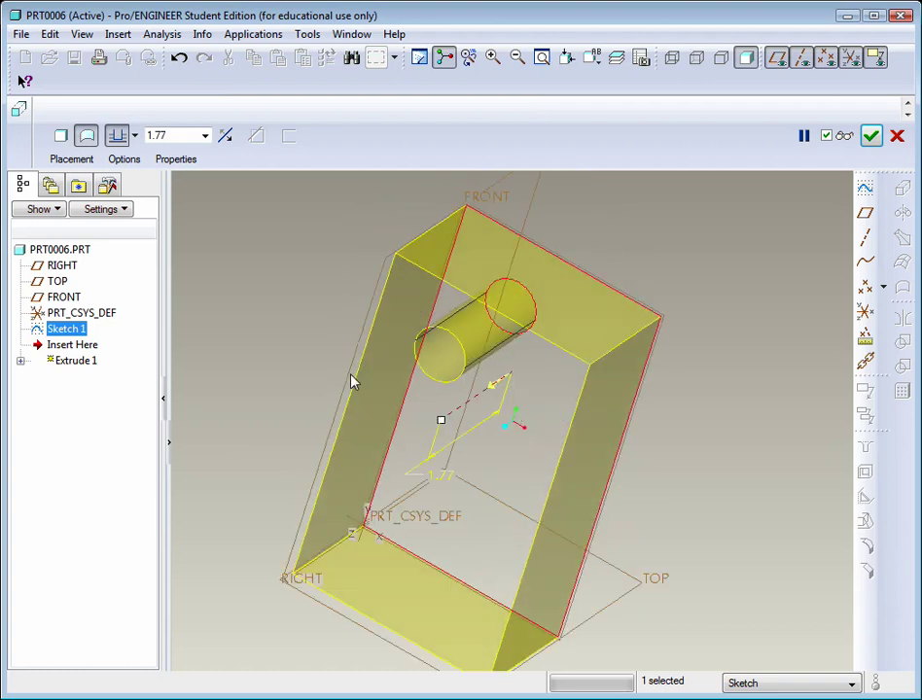
click(62, 140)
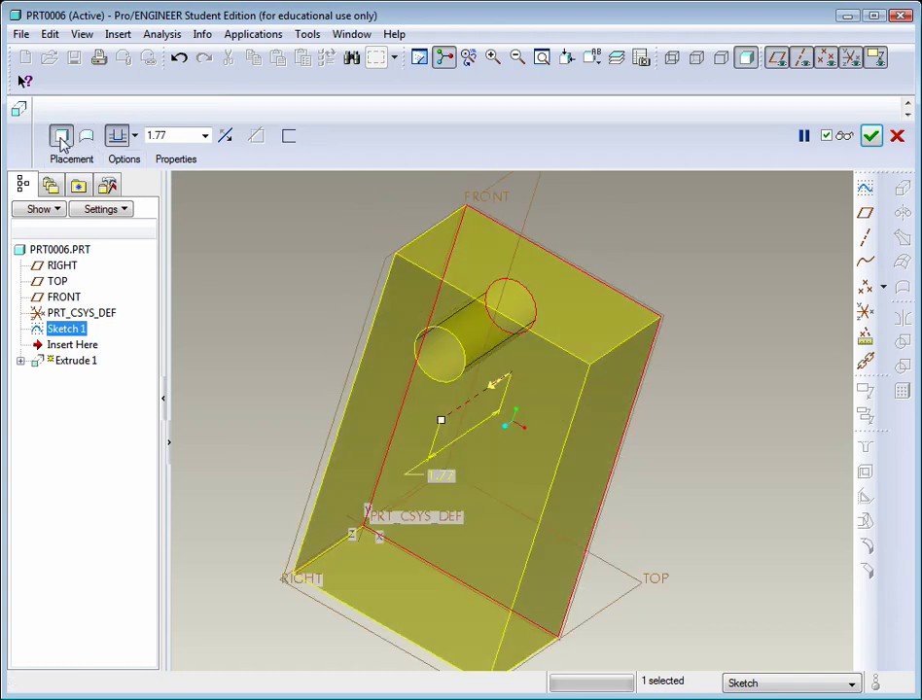
click(121, 144)
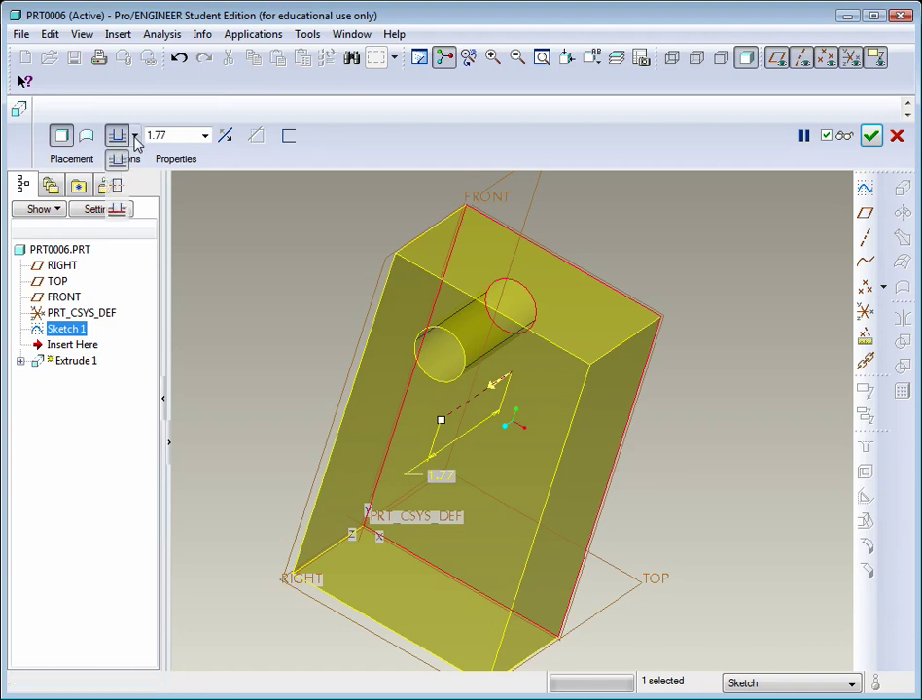
click(119, 159)
click(171, 136)
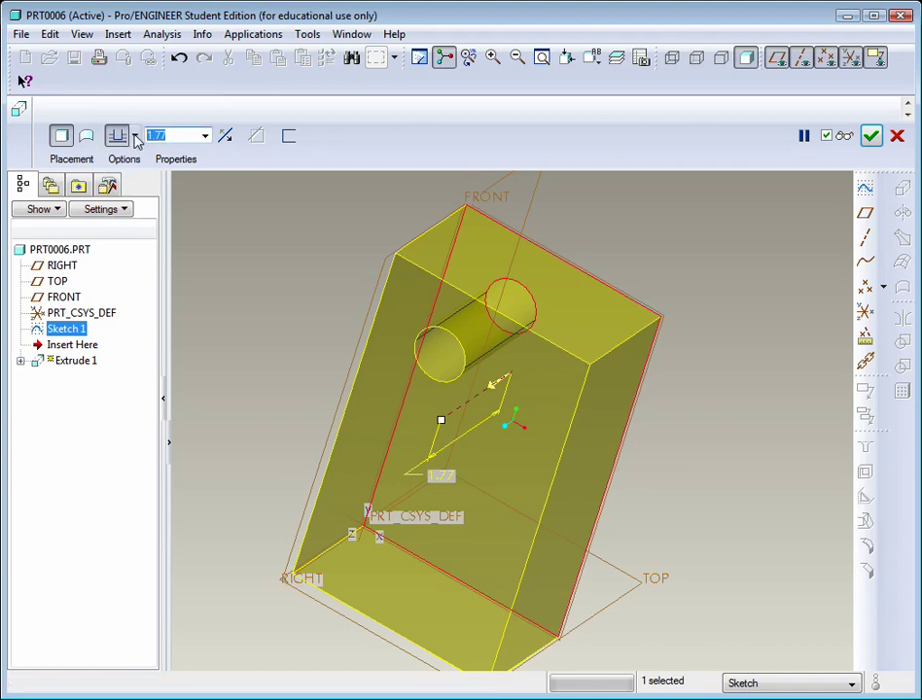
text(.5)
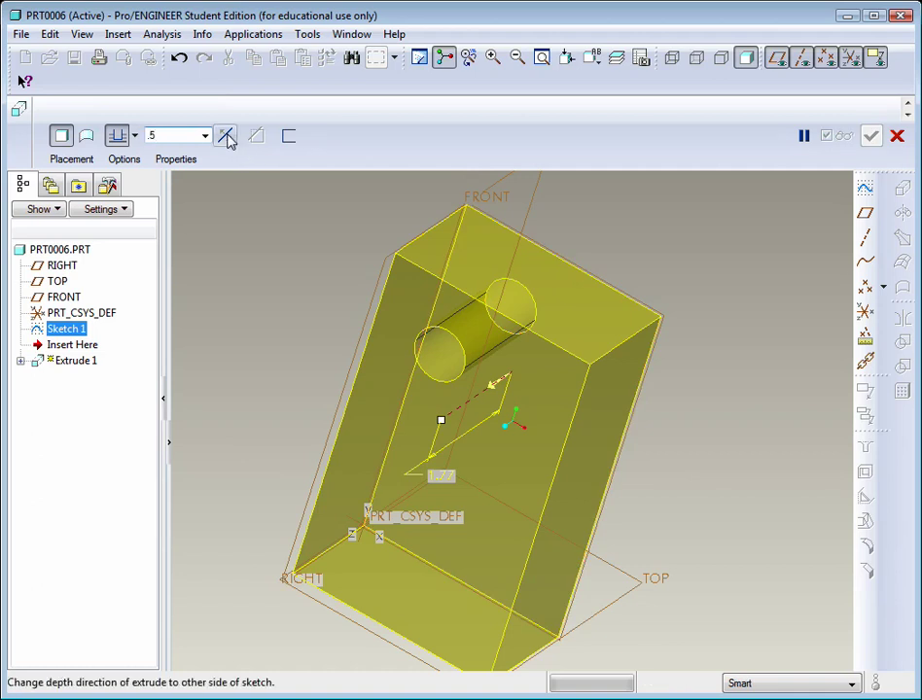
click(227, 137)
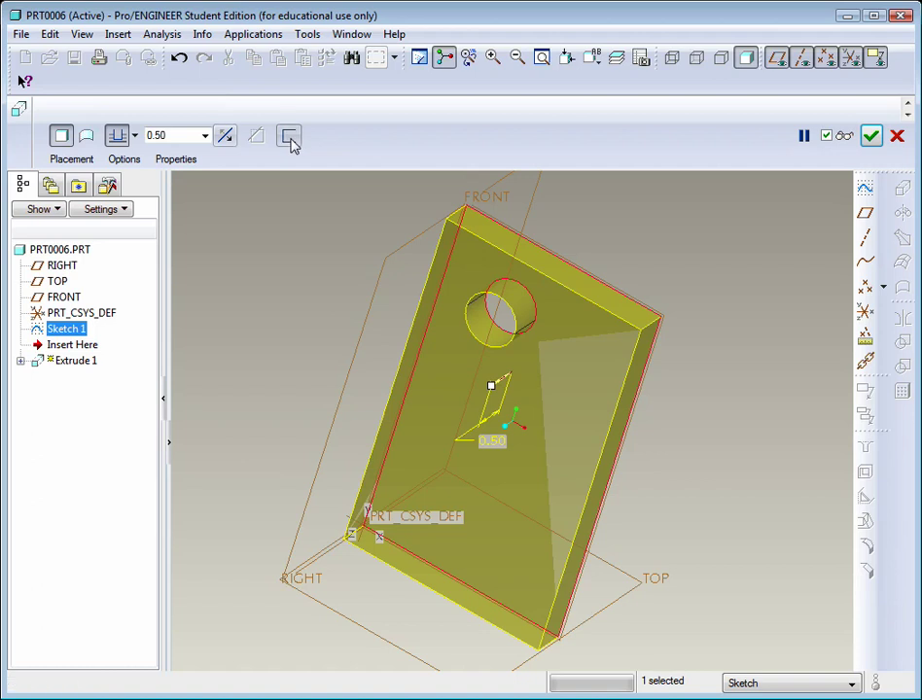
Try a 0.50 thin-wall thickness, then turn thickening off and complete the solid extrusion.
click(291, 142)
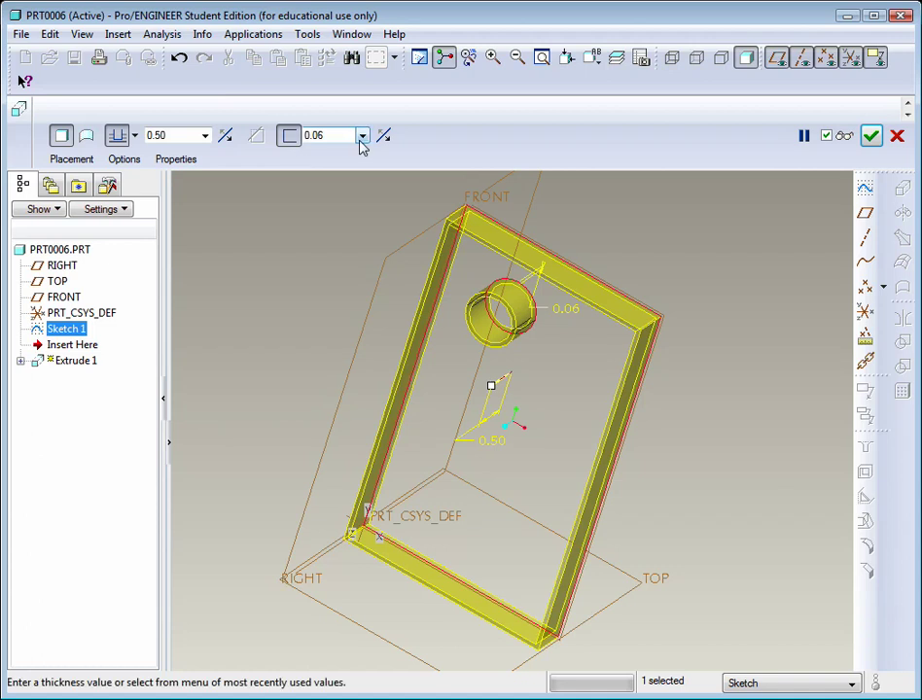
click(362, 135)
click(332, 161)
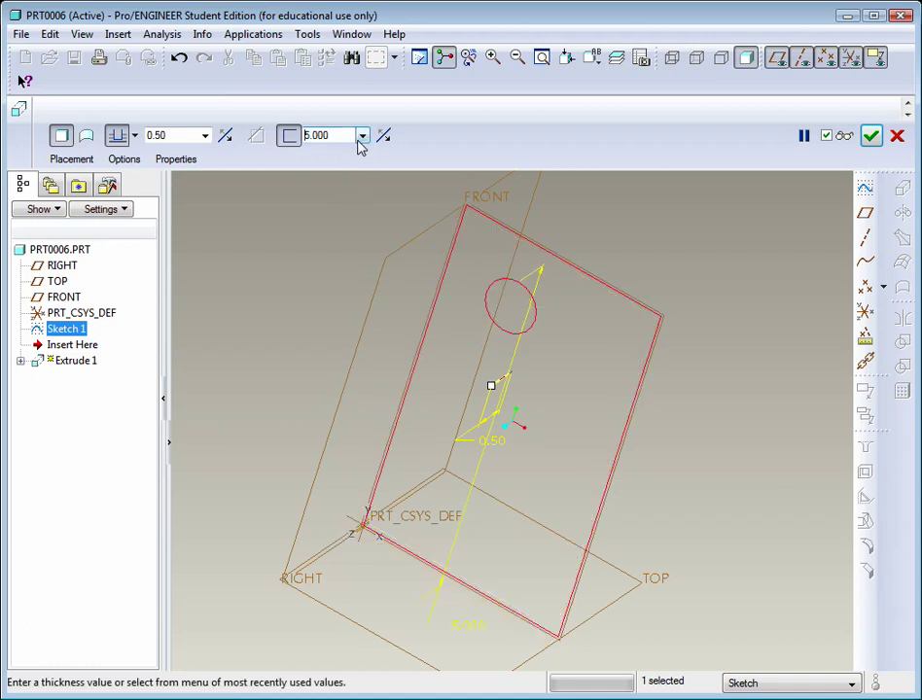
click(361, 136)
click(321, 150)
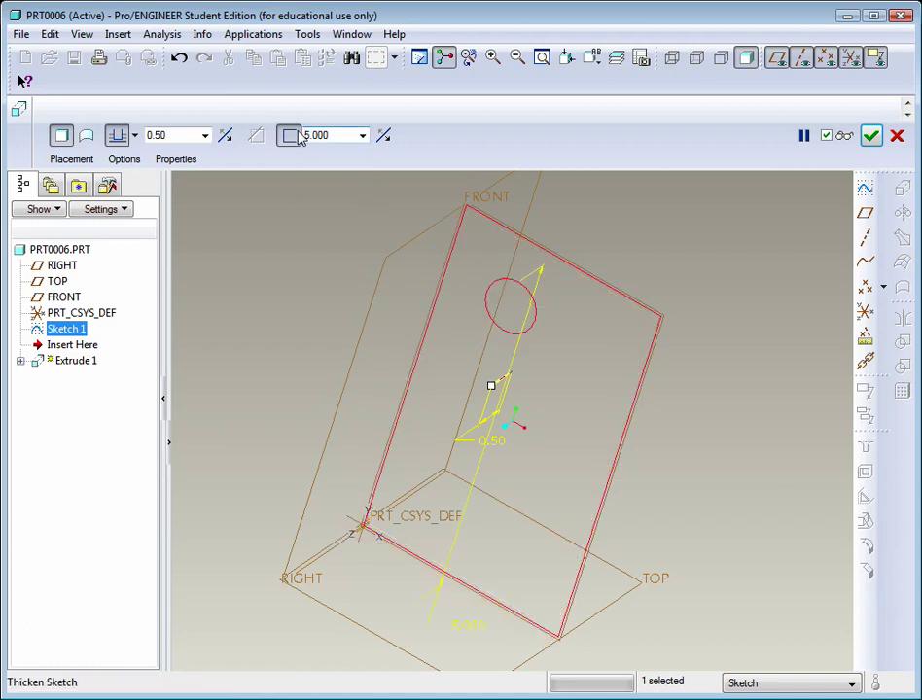
text(.50)
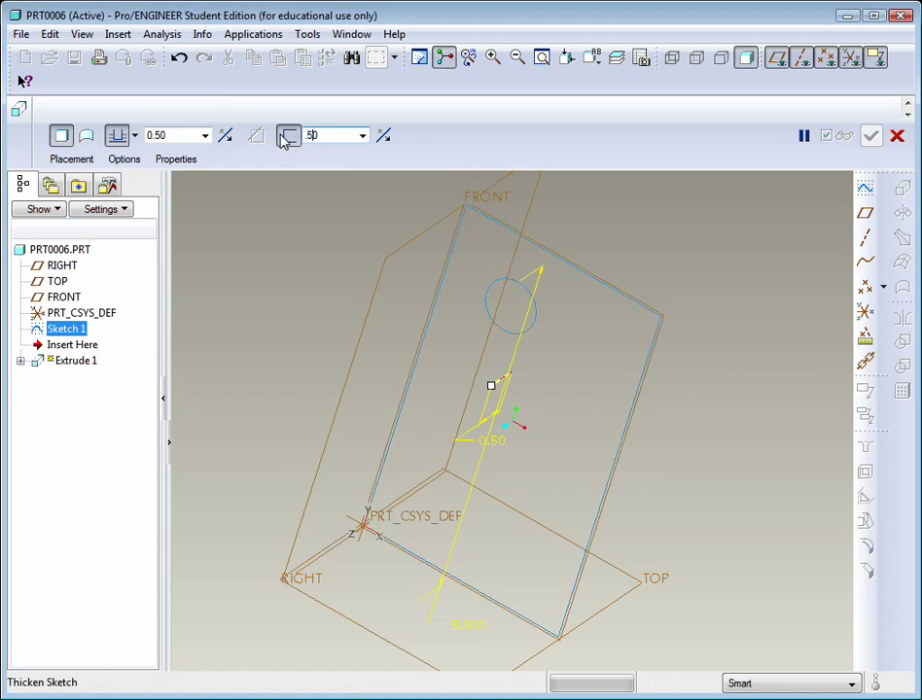
key(Return)
click(288, 137)
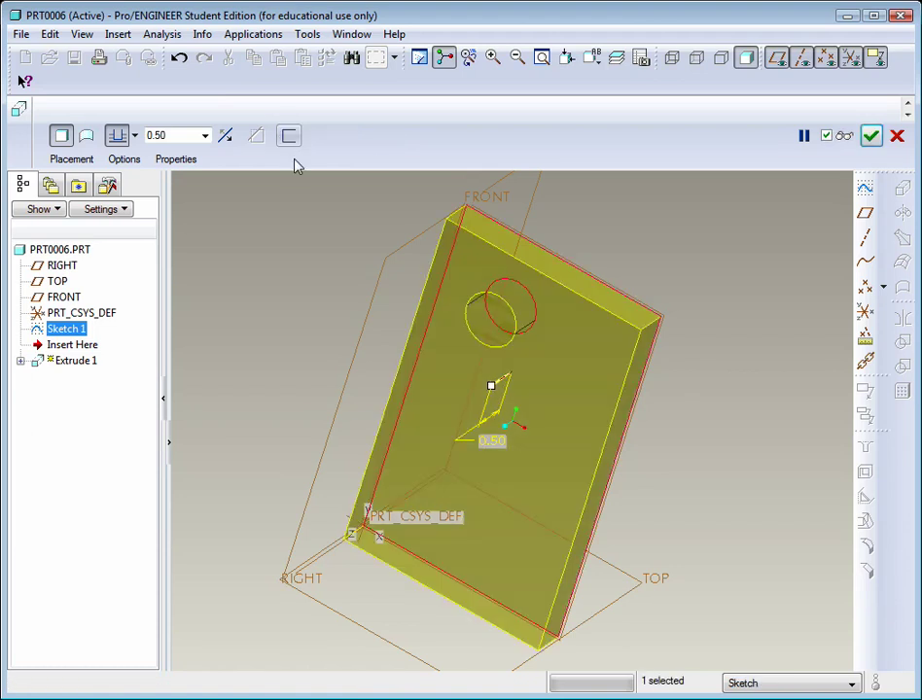
click(871, 137)
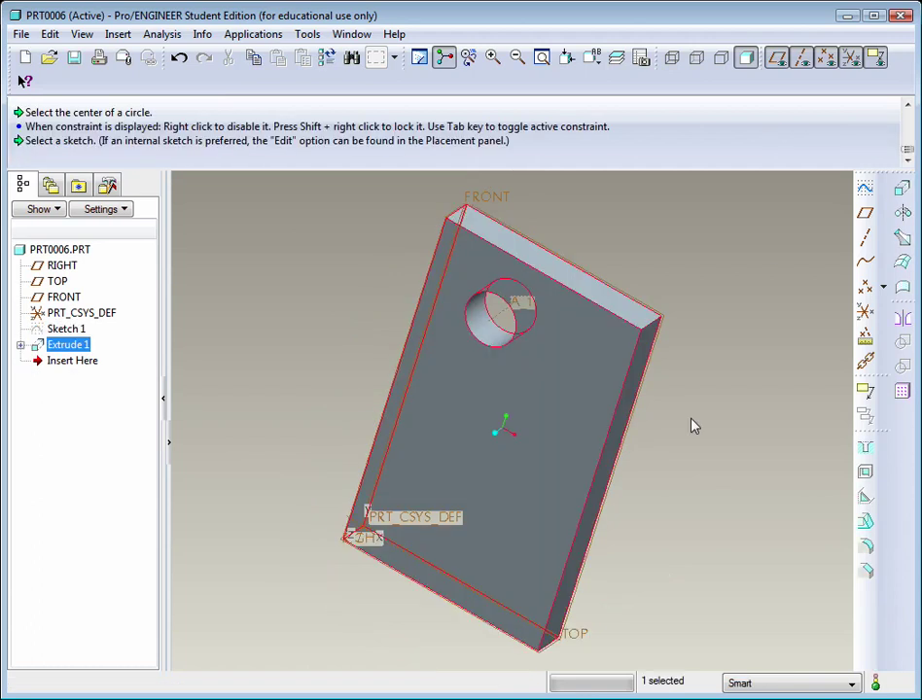
click(694, 426)
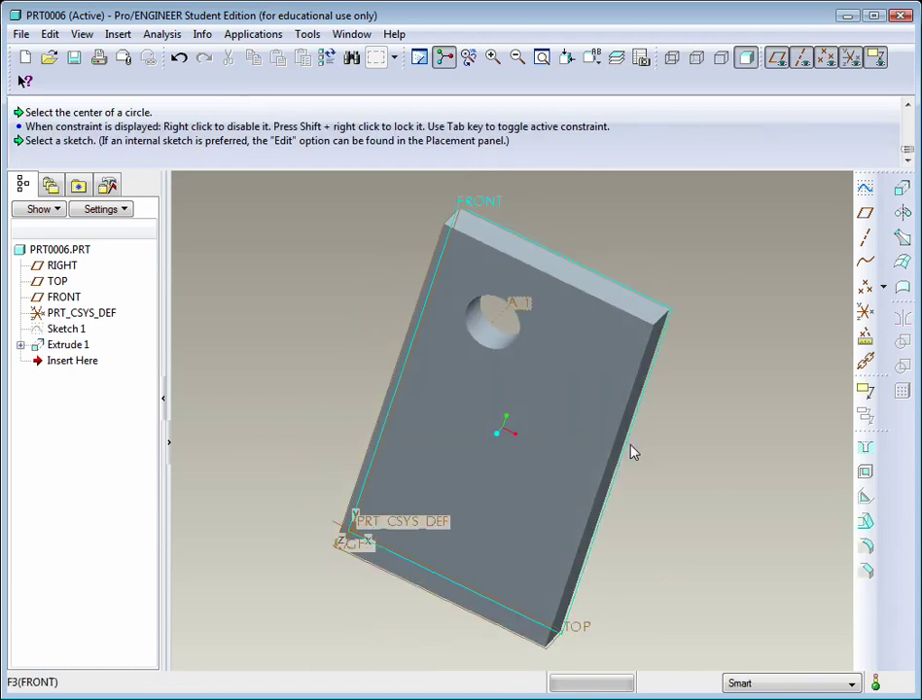
middle_drag(631, 453, 634, 416)
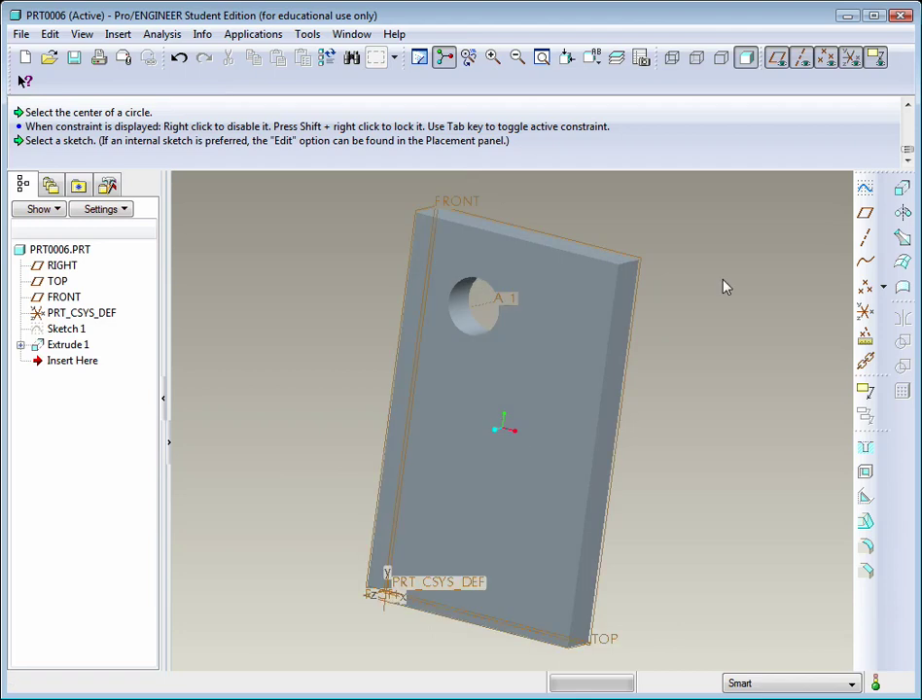
click(777, 60)
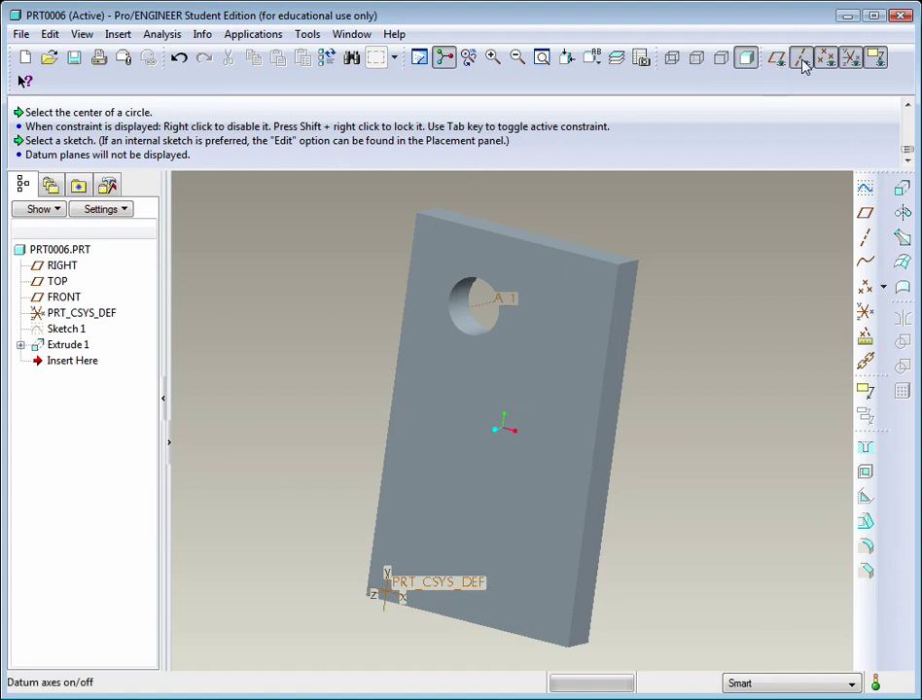
click(802, 61)
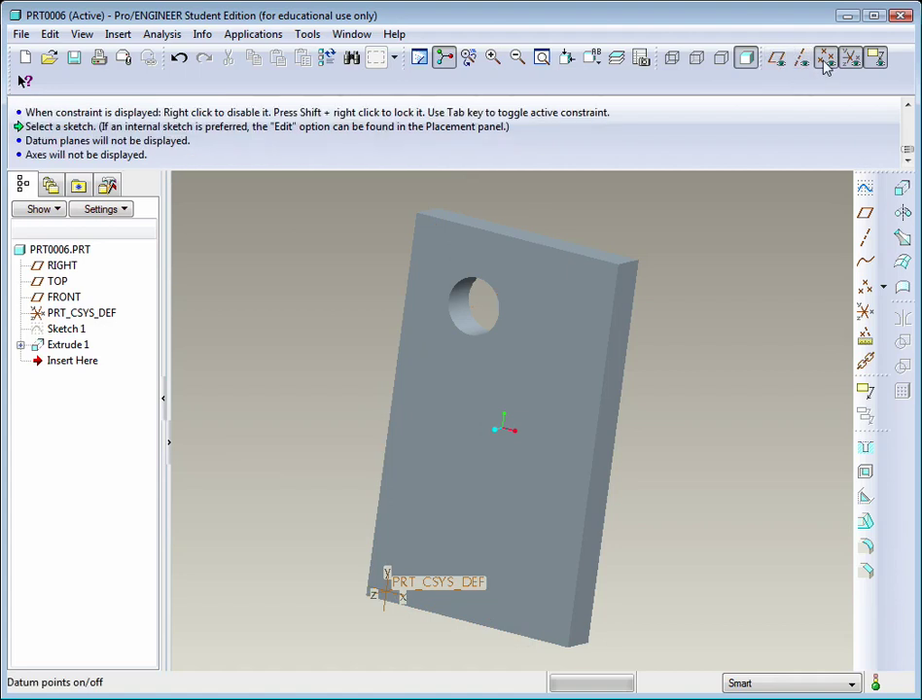
click(825, 61)
click(849, 61)
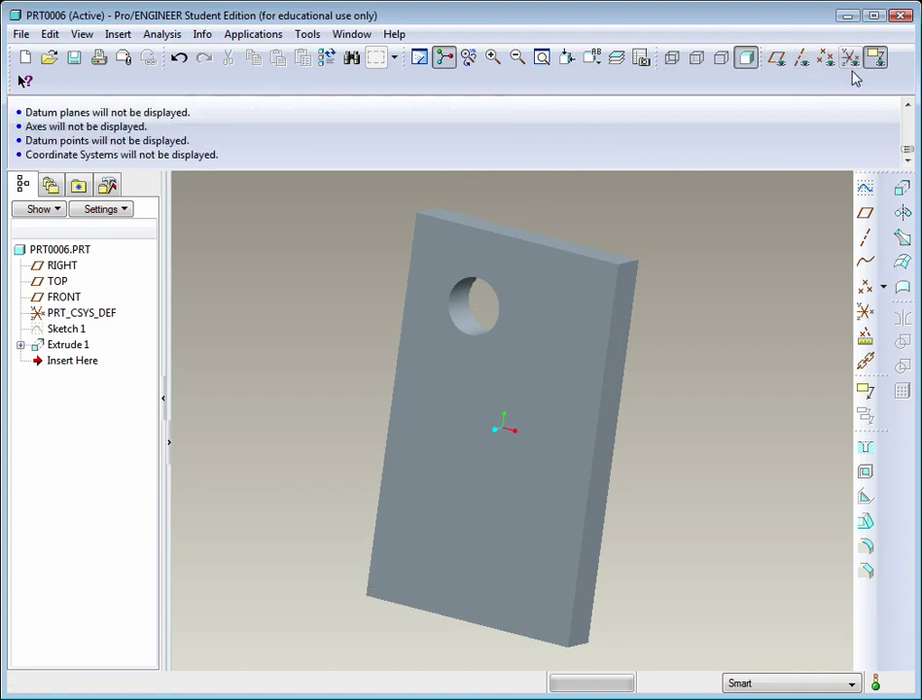
mouse_move(715, 275)
middle_down()
mouse_move(693, 321)
mouse_move(914, 85)
middle_up()
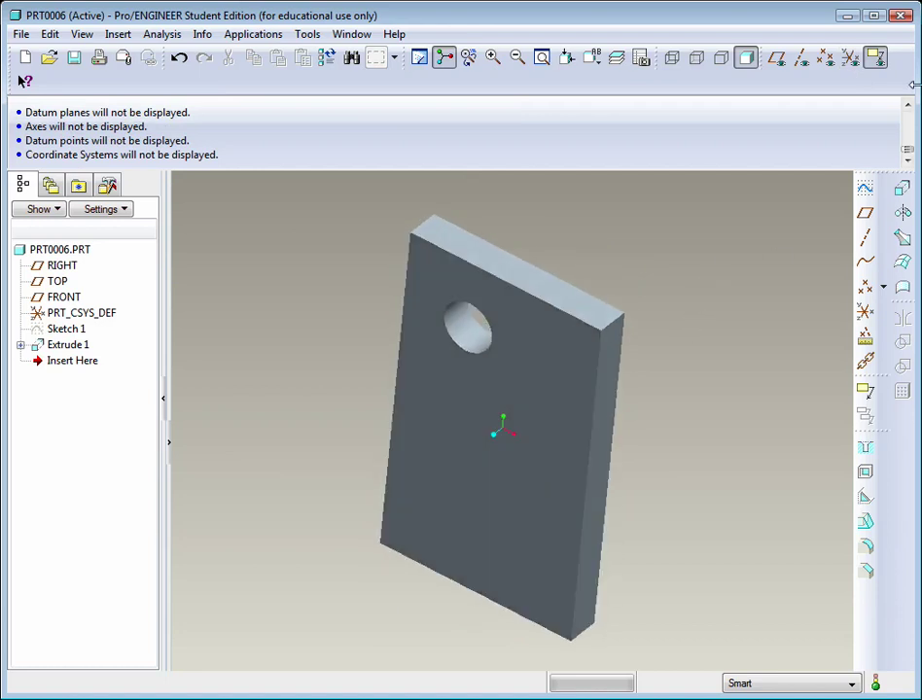
click(874, 58)
mouse_move(545, 424)
middle_down()
mouse_move(551, 387)
mouse_move(557, 463)
mouse_move(550, 469)
middle_up()
mouse_move(644, 492)
middle_down()
mouse_move(646, 406)
mouse_move(649, 475)
mouse_move(663, 444)
mouse_move(644, 469)
middle_up()
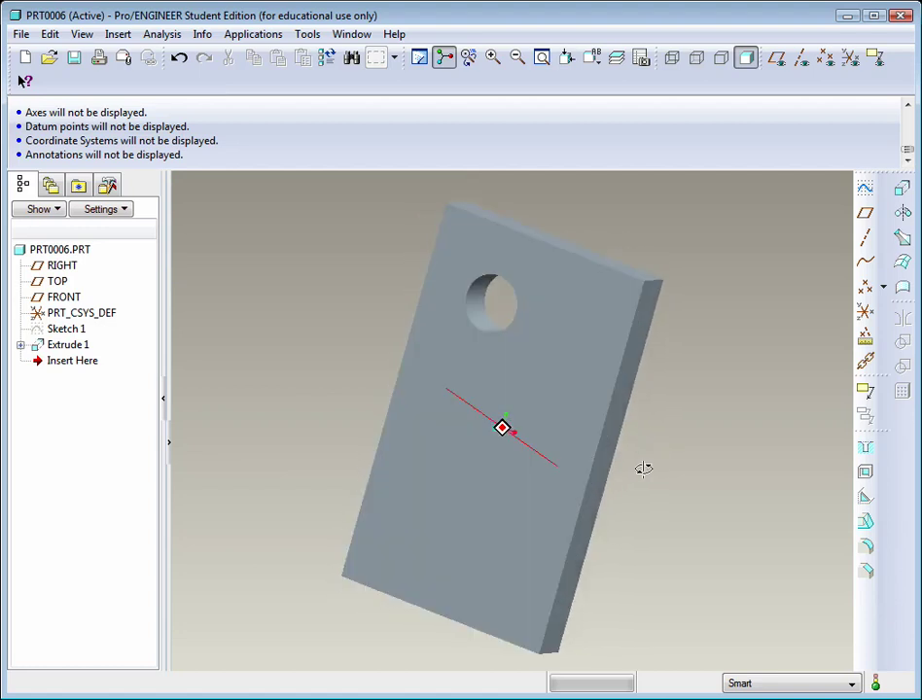
Select the plate's front face and start a new sketch on it.
click(458, 537)
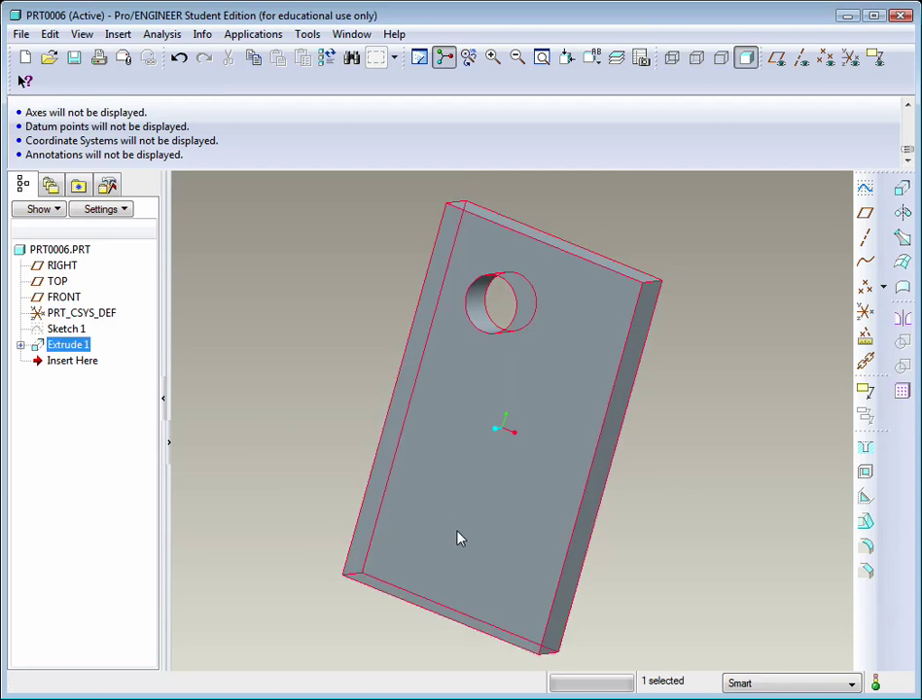
click(466, 548)
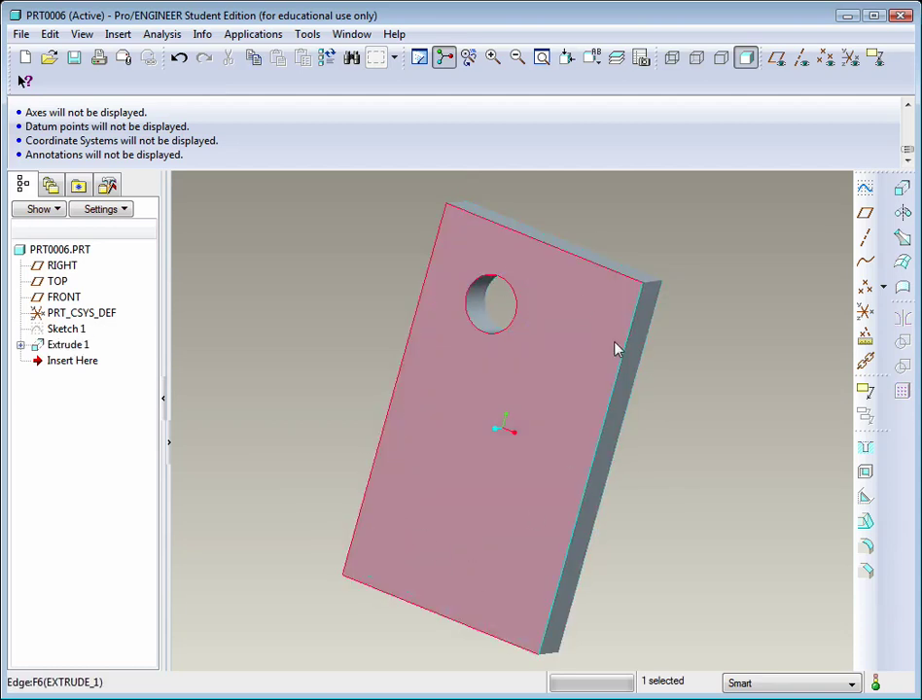
click(866, 190)
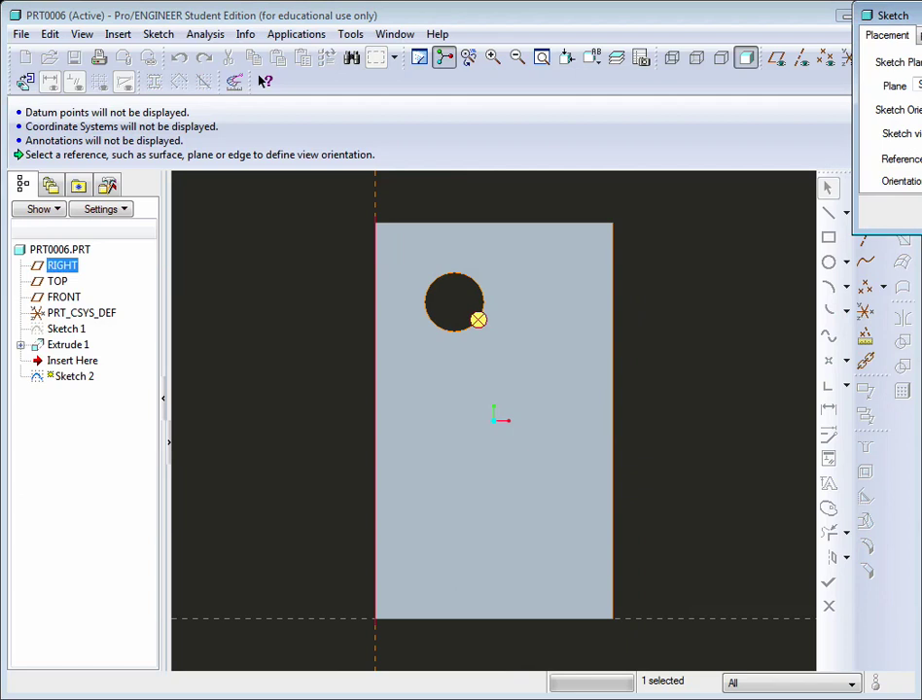
drag(914, 18, 780, 44)
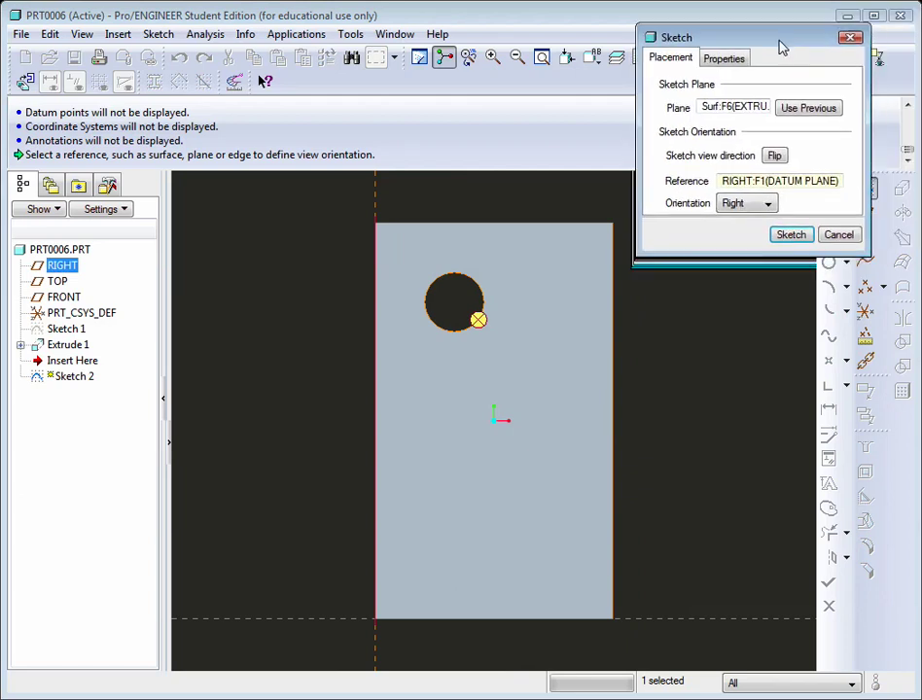
Draw a rectangle from the plate's bottom-left corner to a point partway up its right side.
click(789, 235)
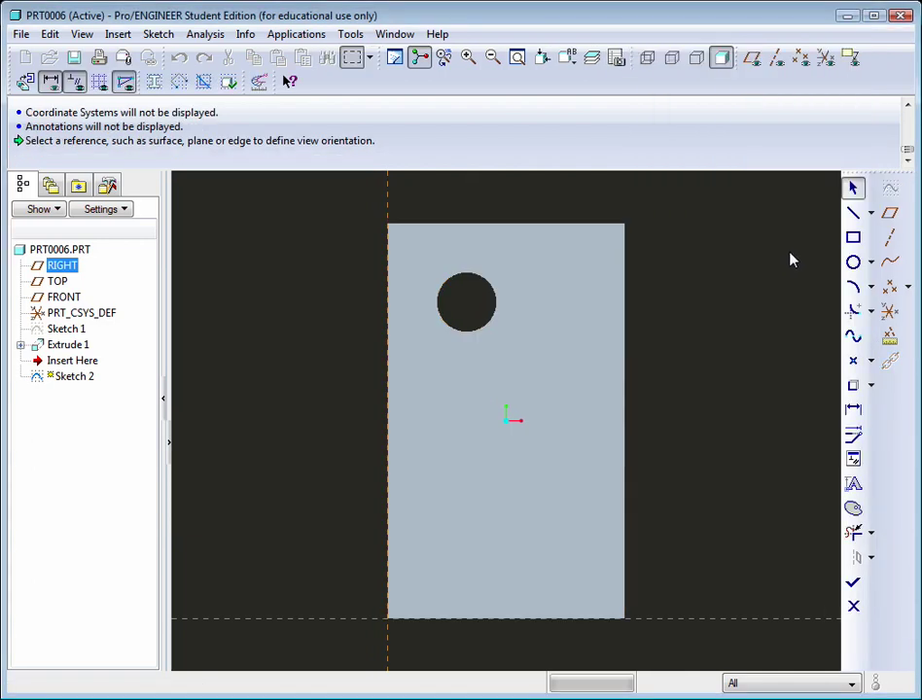
click(853, 237)
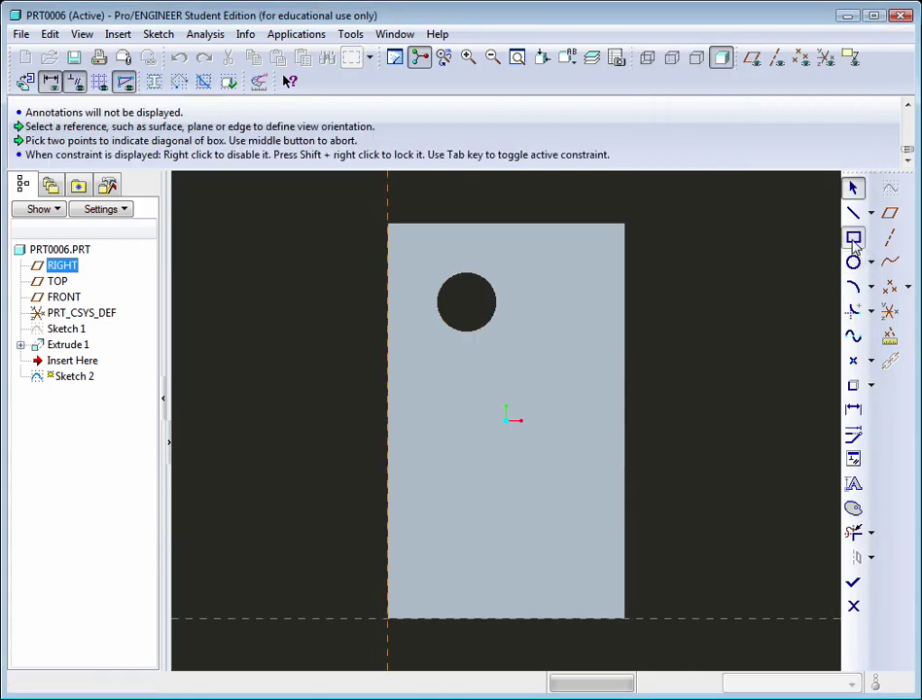
click(388, 618)
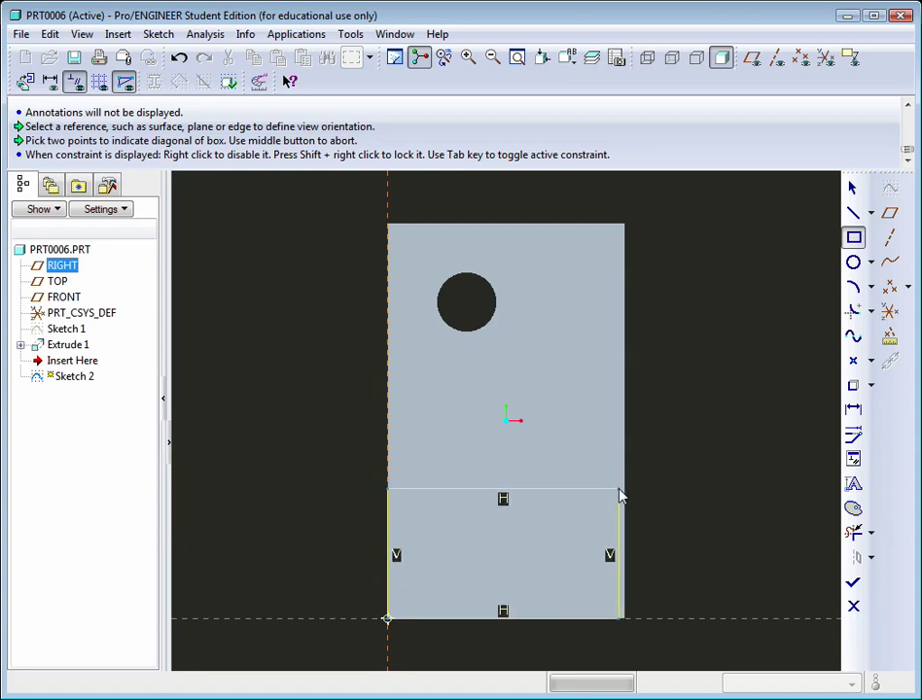
click(622, 485)
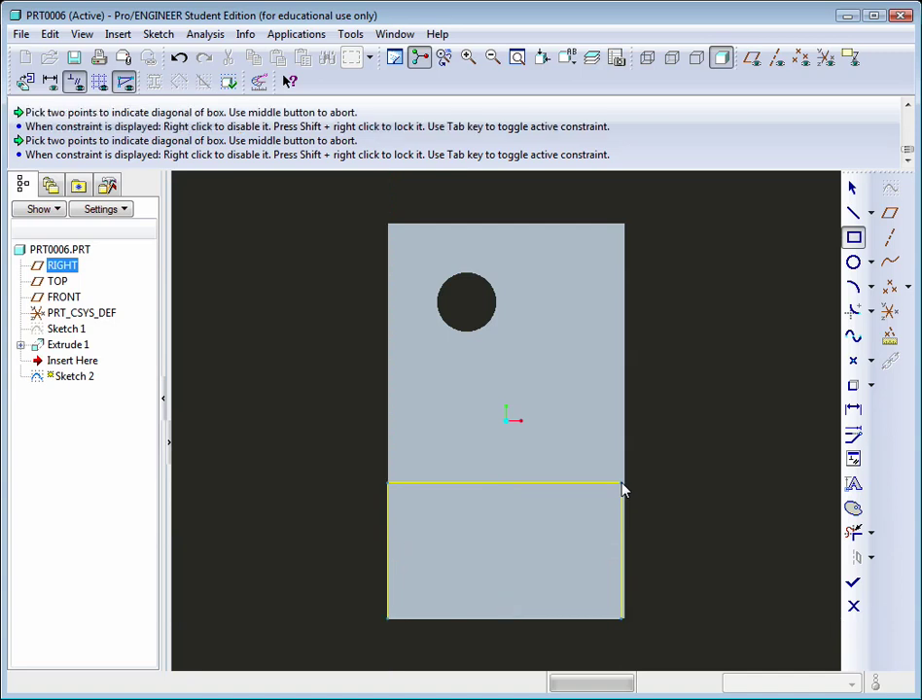
Apply a Coincident constraint between the rectangle's right side and the plate's right edge.
click(854, 460)
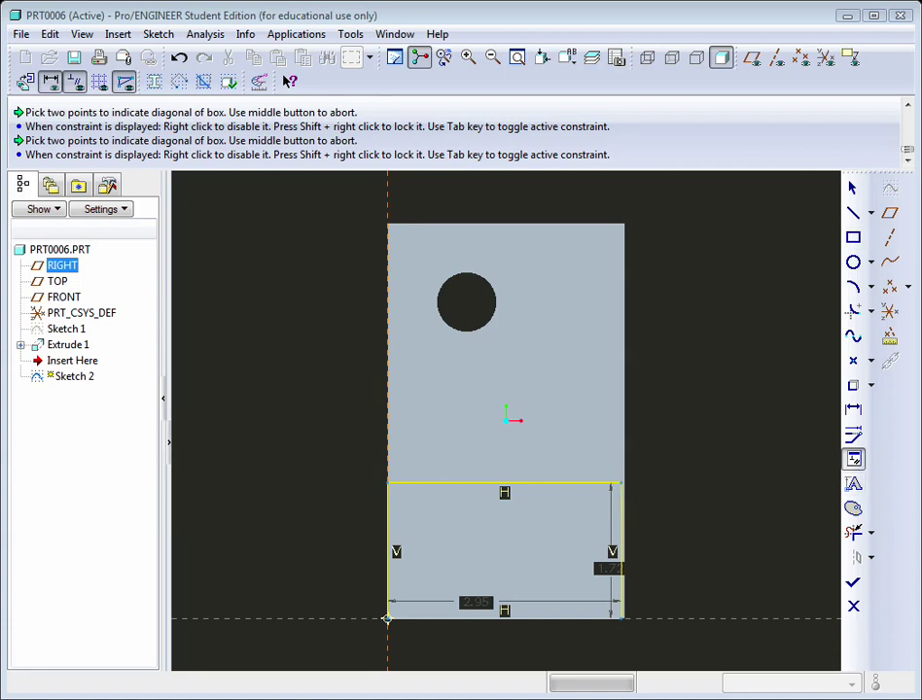
click(853, 531)
drag(790, 61, 750, 204)
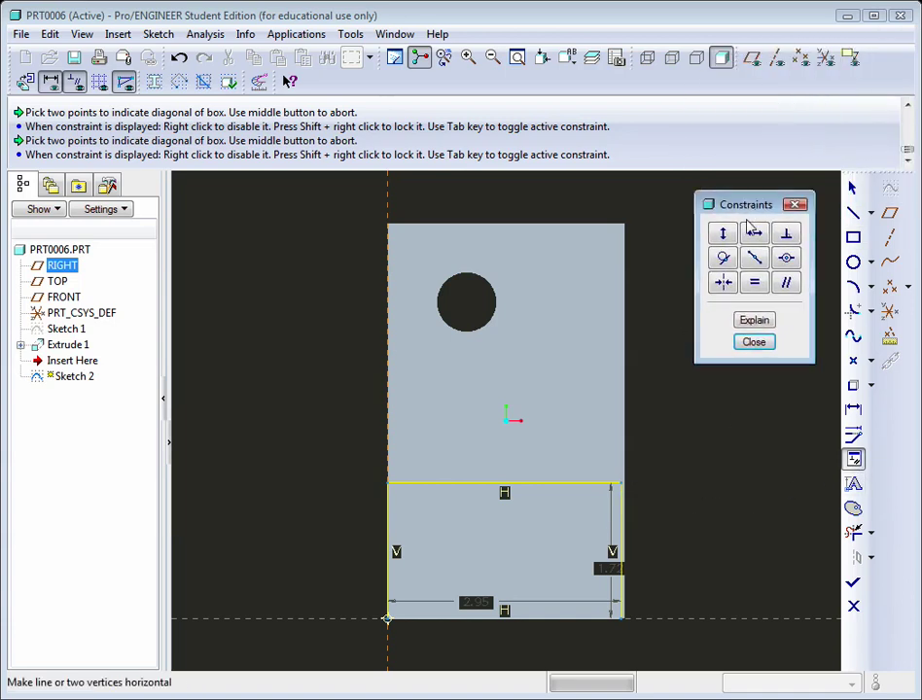
click(787, 259)
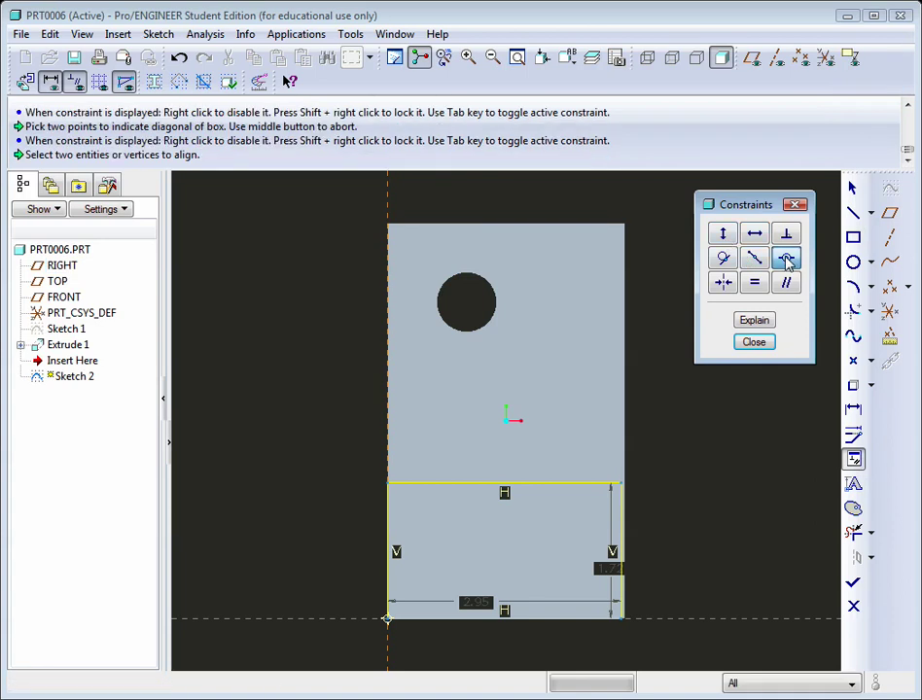
click(620, 486)
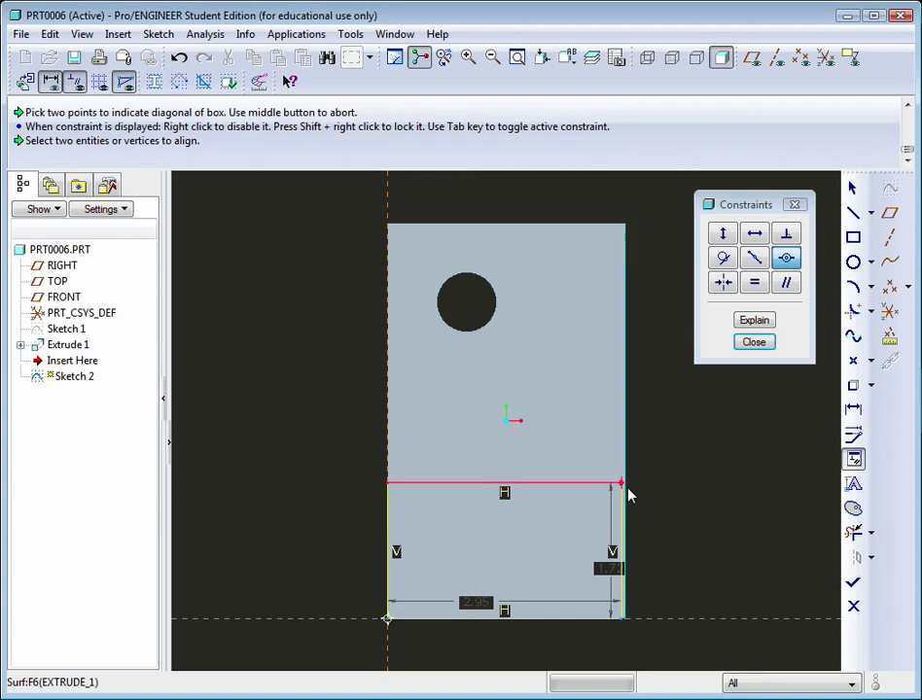
click(627, 472)
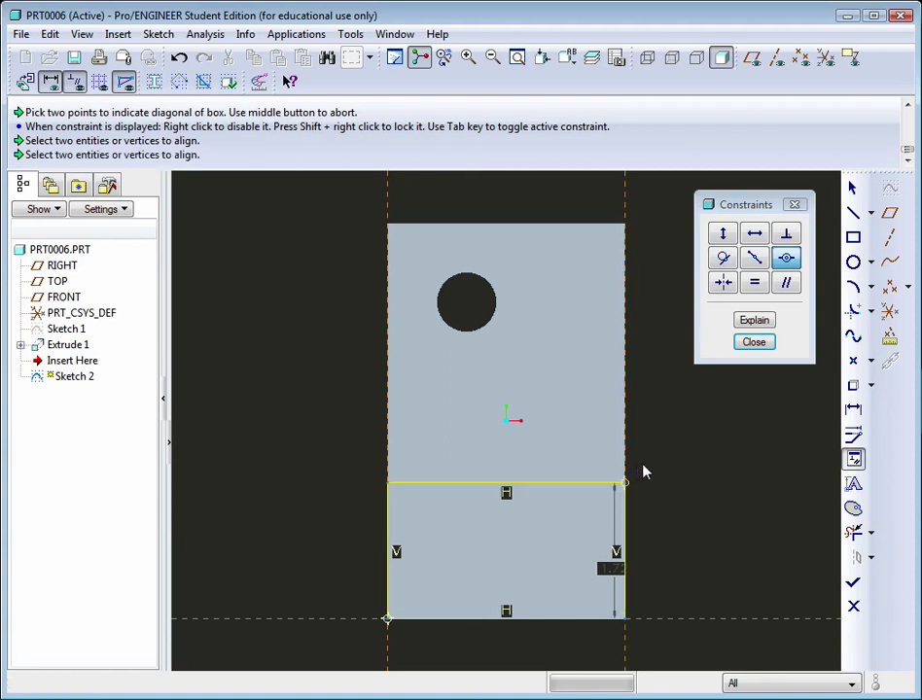
drag(891, 403, 747, 403)
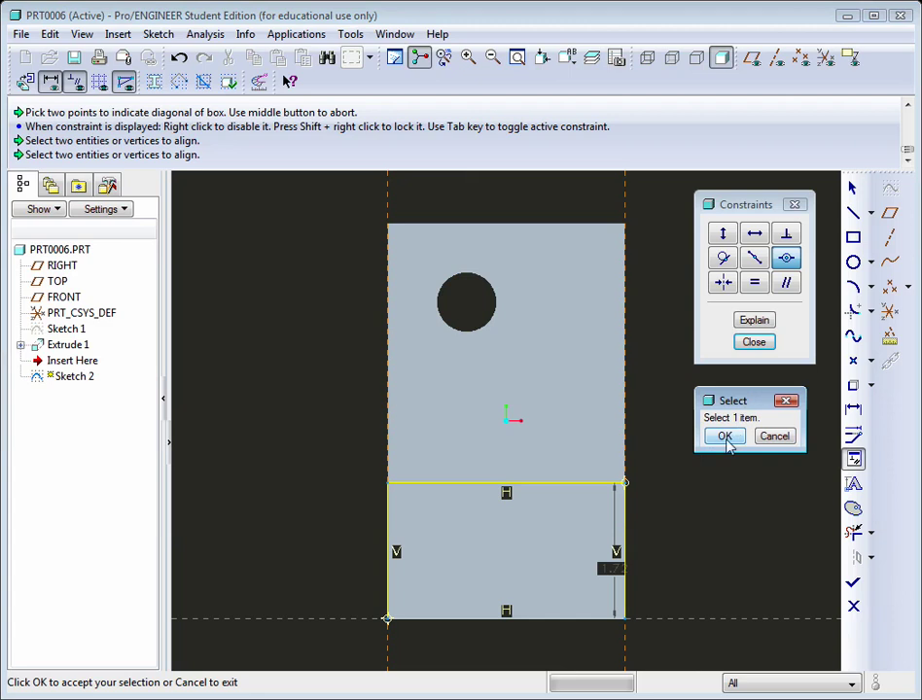
click(729, 438)
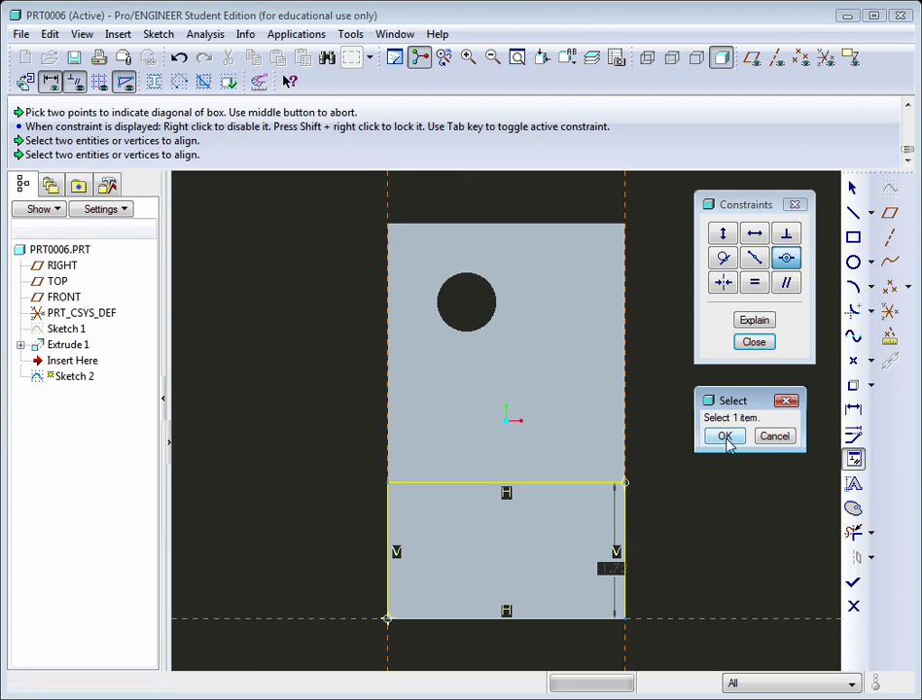
click(628, 483)
click(724, 435)
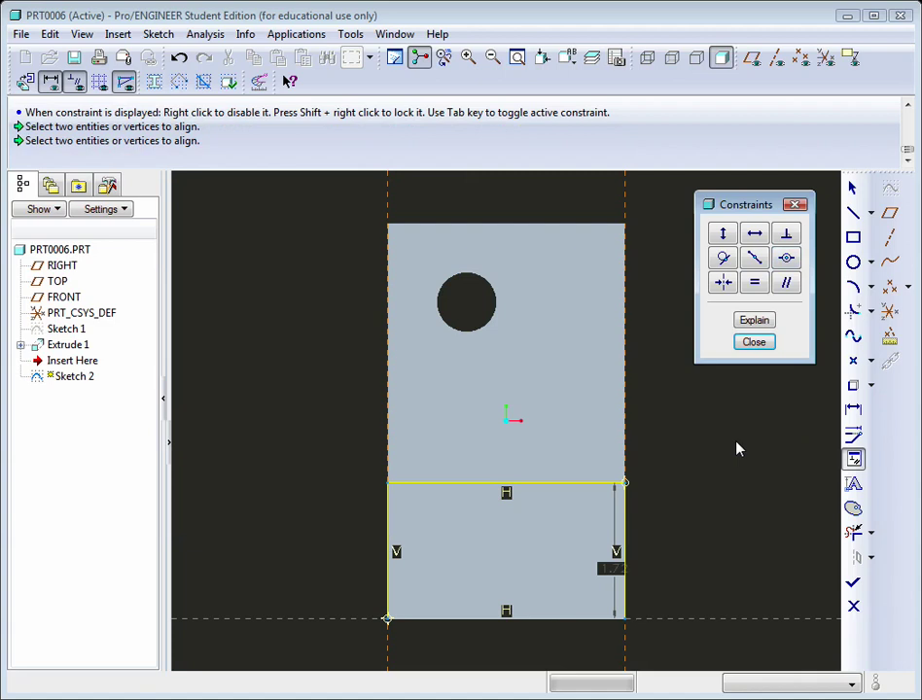
click(756, 343)
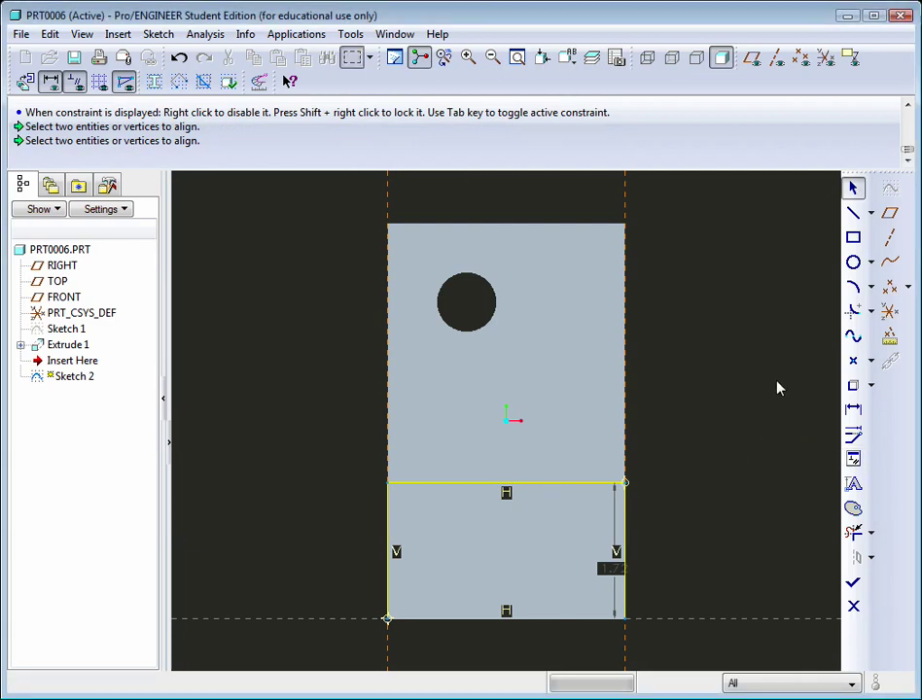
Change the rectangle's 1.72 height dimension to 1.5 and finish Sketch 2.
mouse_move(683, 420)
middle_down()
mouse_move(650, 428)
mouse_move(619, 487)
mouse_move(650, 437)
middle_up()
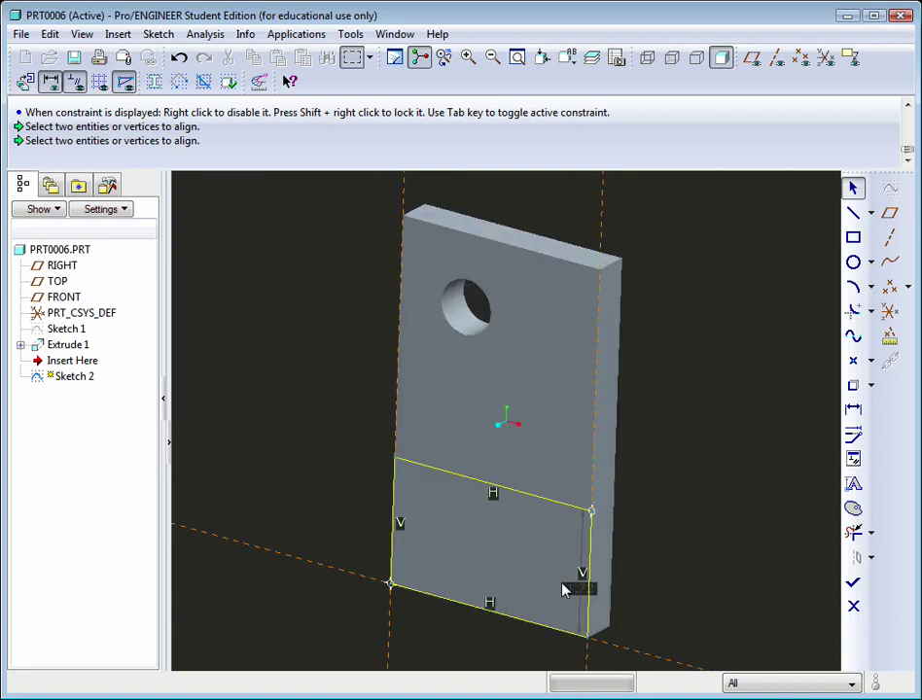
drag(583, 588, 633, 590)
double_click(627, 581)
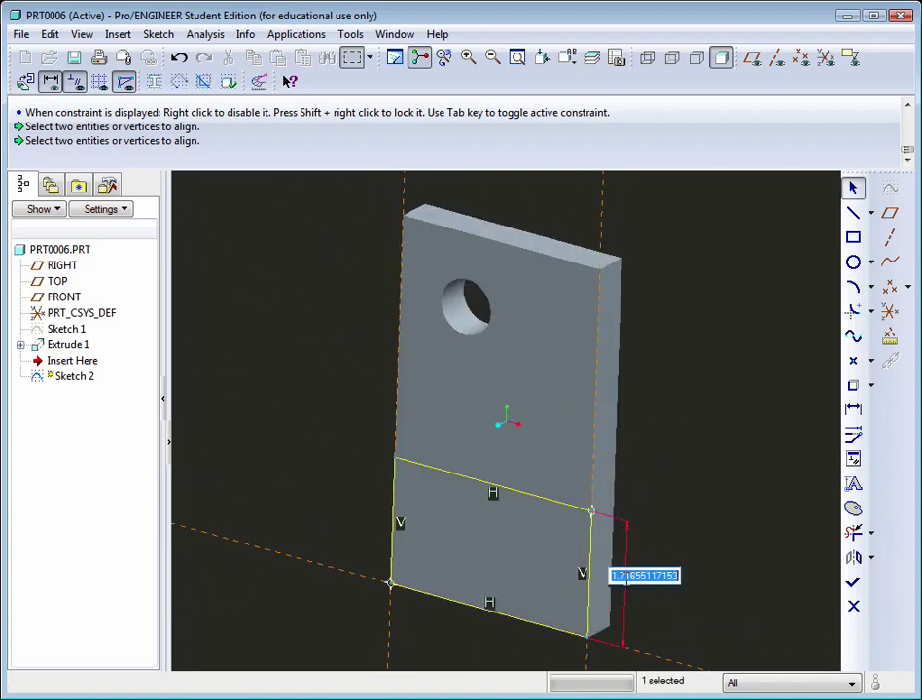
text(1)
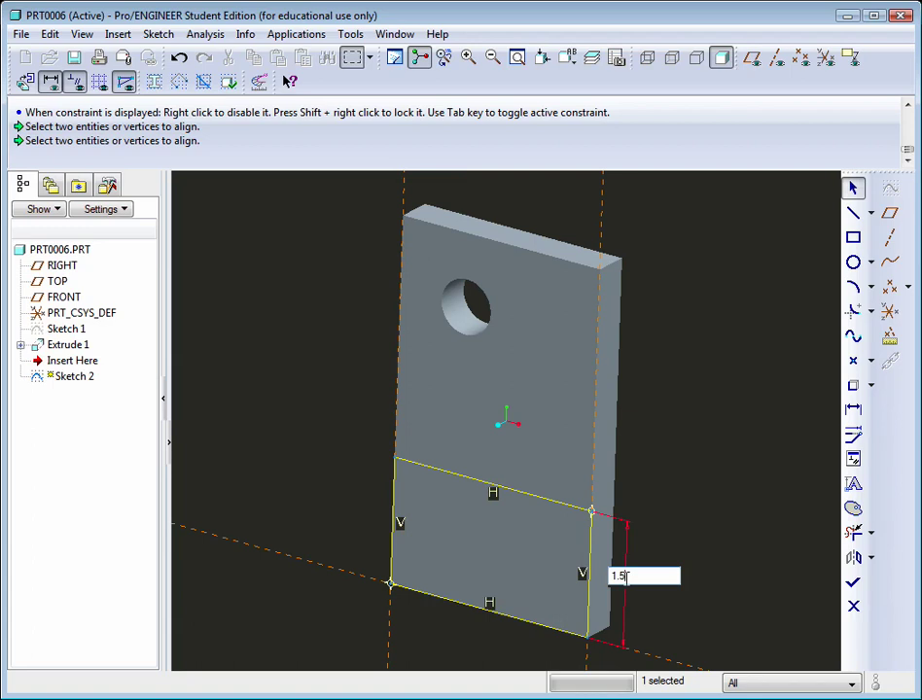
text(.5)
key(Return)
middle_drag(670, 495, 597, 478)
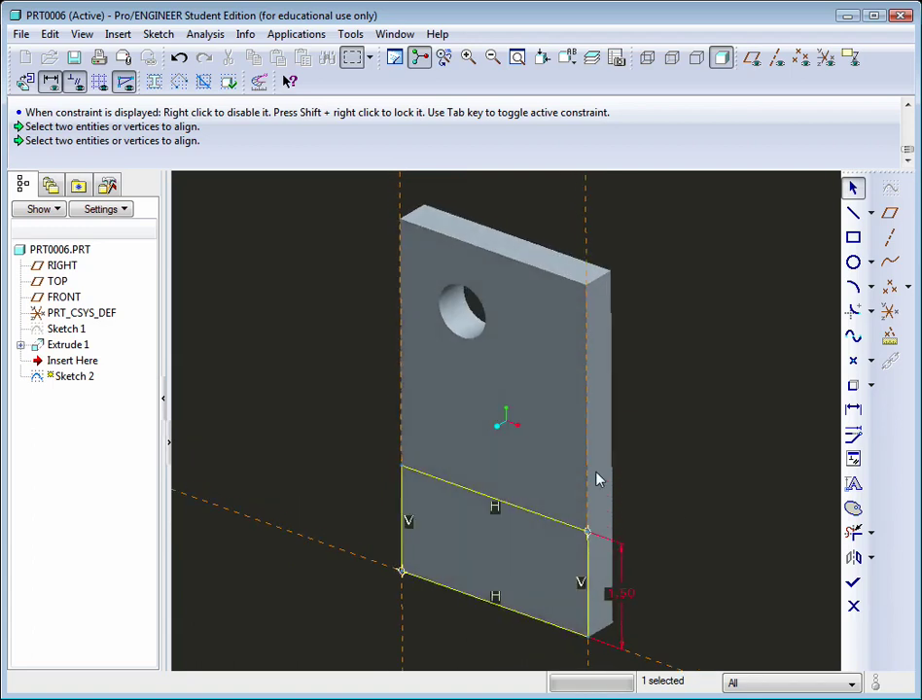
click(853, 586)
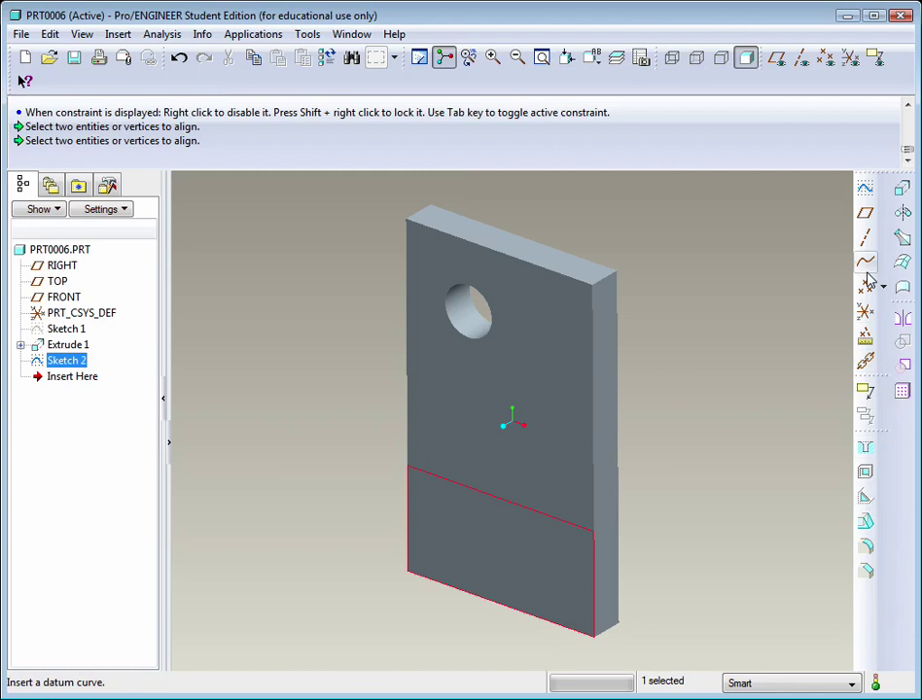
Extrude Sketch 2 to a depth of .5, creating Extrude 2 across the plate's lower front.
click(902, 193)
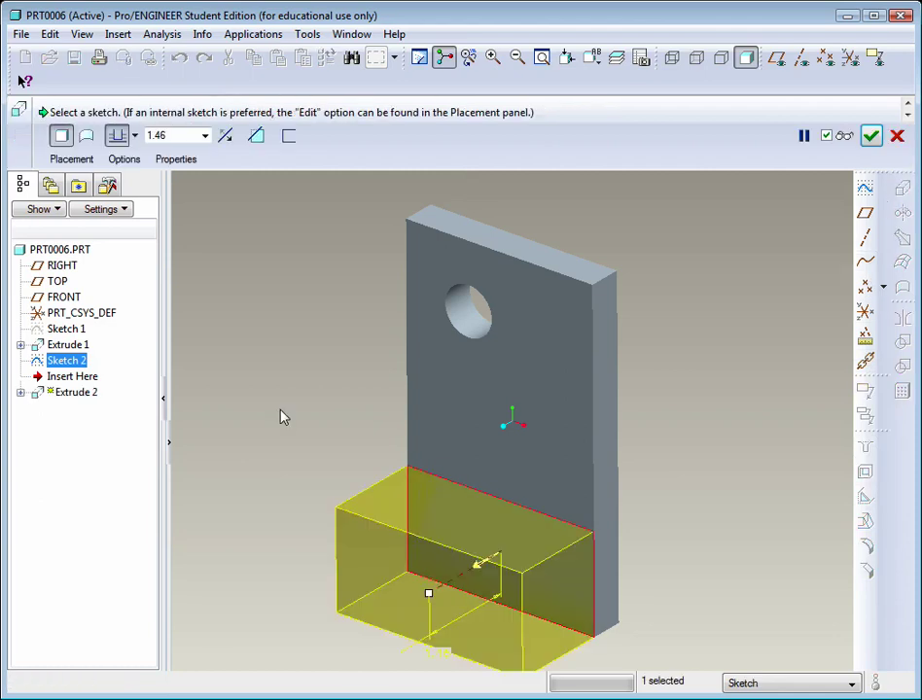
double_click(168, 135)
text(.5)
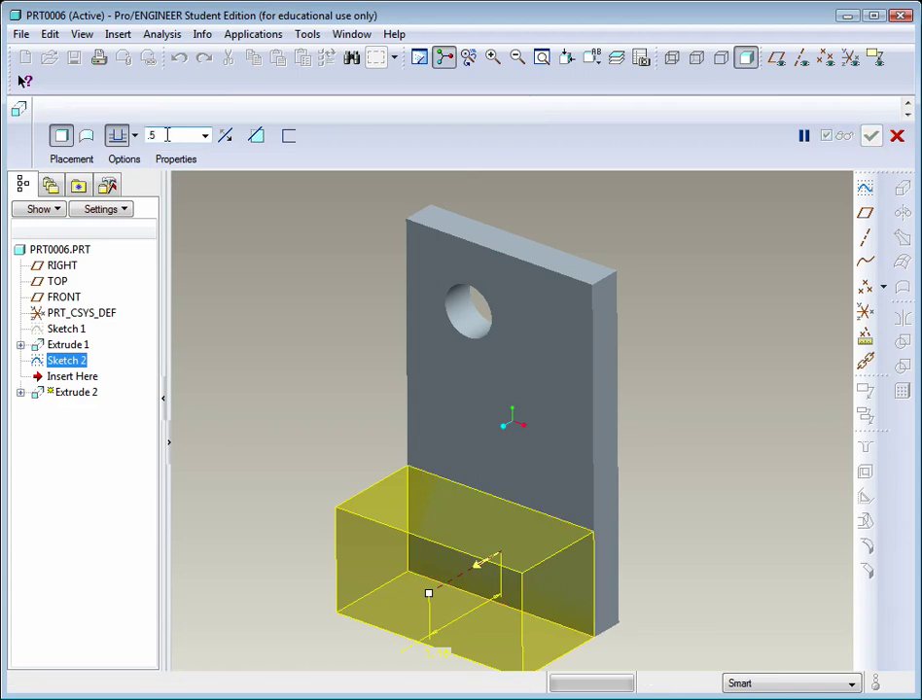
click(398, 494)
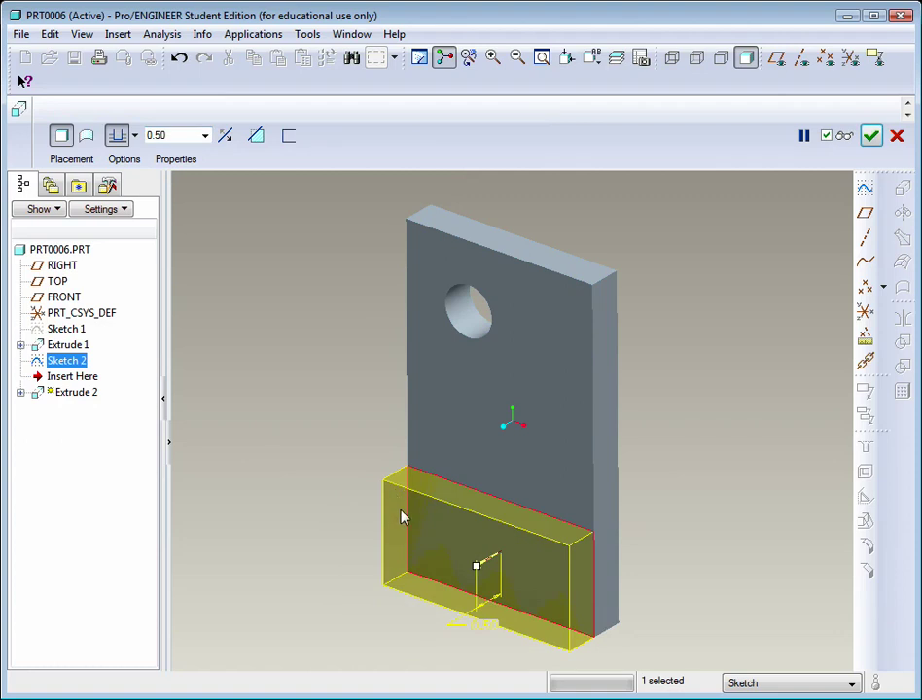
right_click(403, 518)
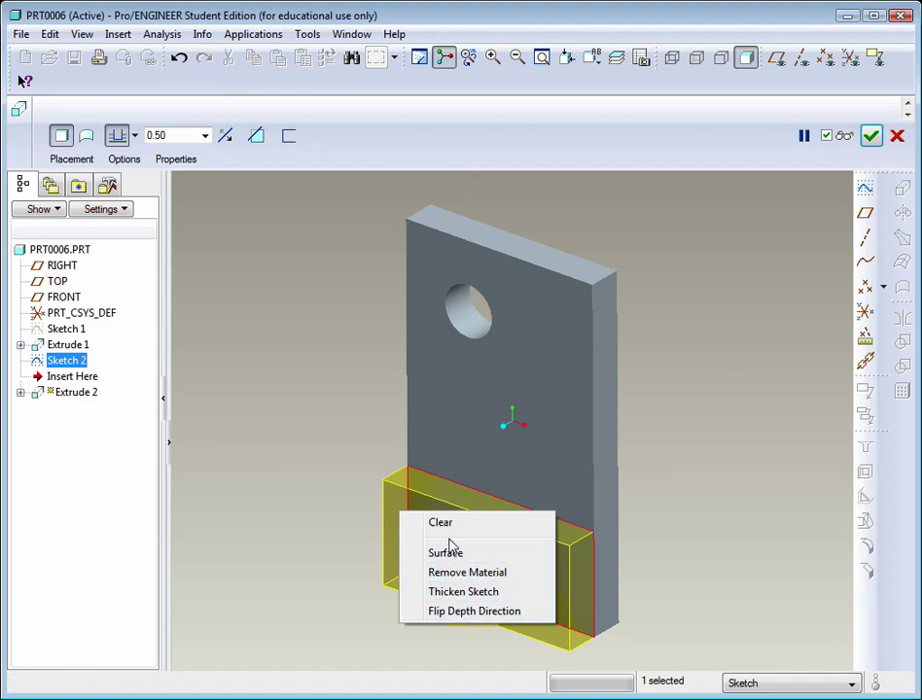
click(314, 496)
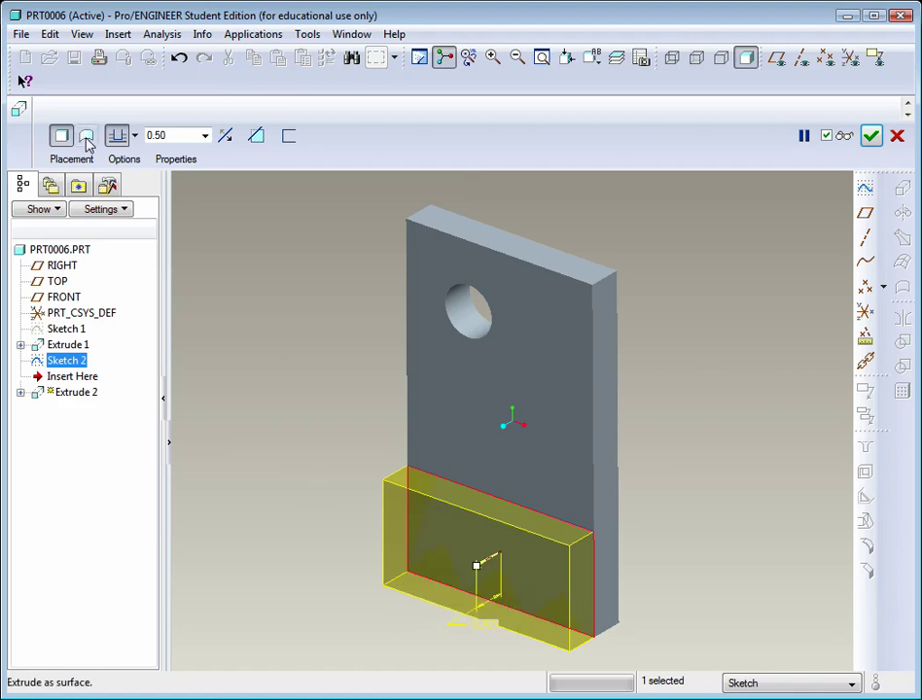
click(869, 137)
middle_drag(710, 374, 650, 433)
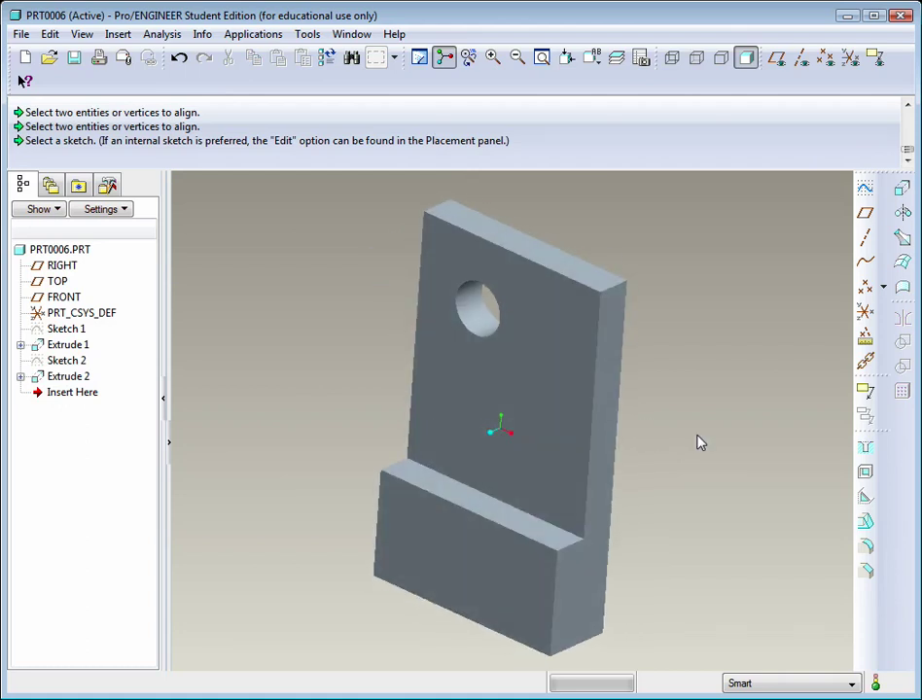